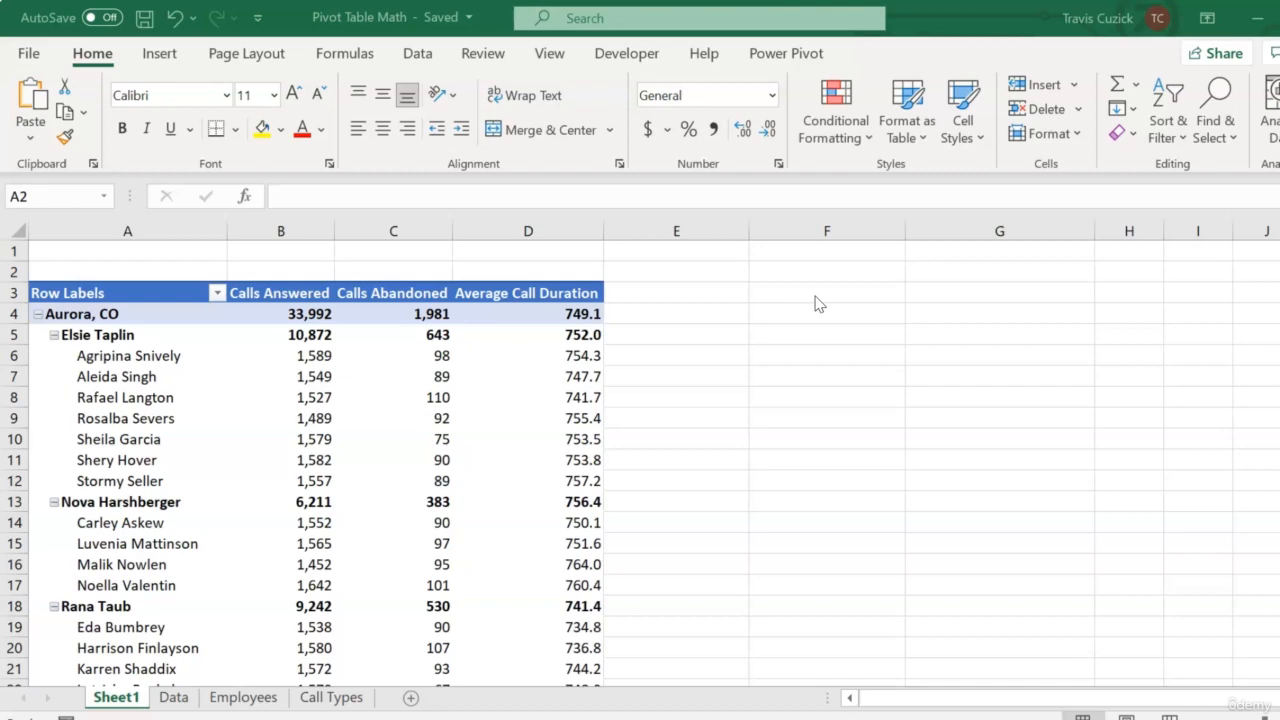
Step: Insert a new column directly before CallAbandoned in the table on the Data sheet
key(Up)
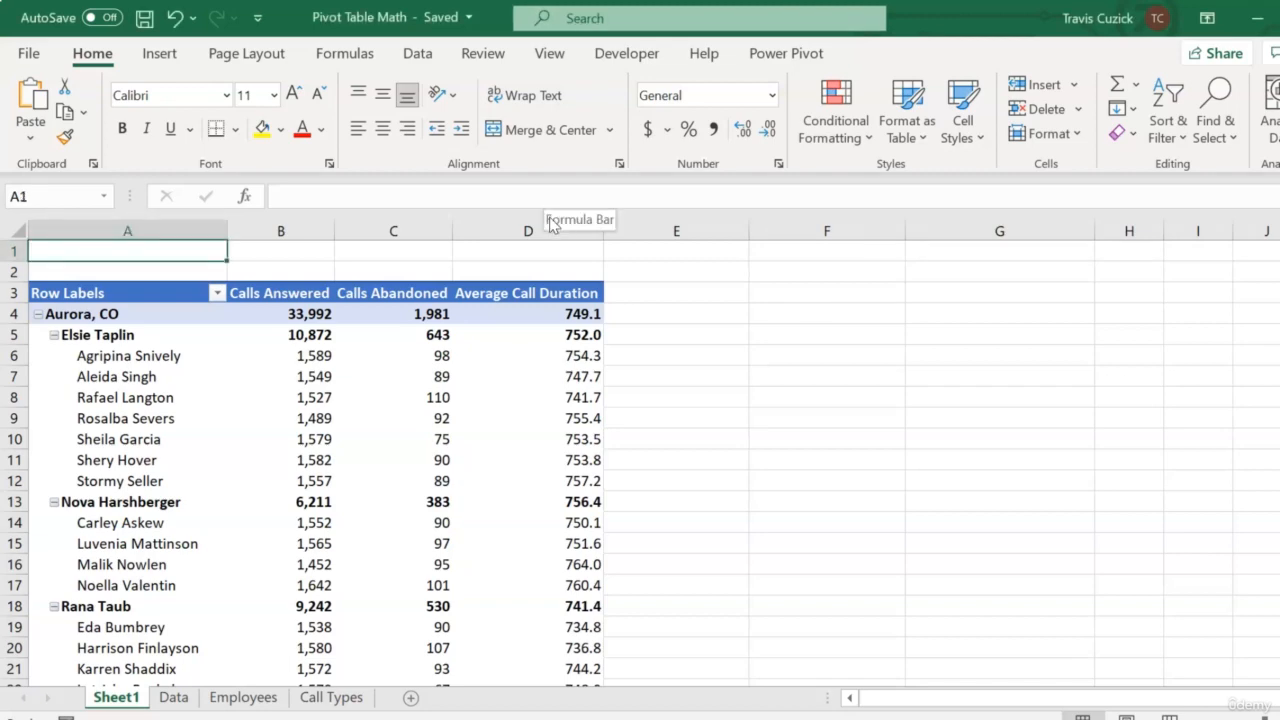
click(172, 698)
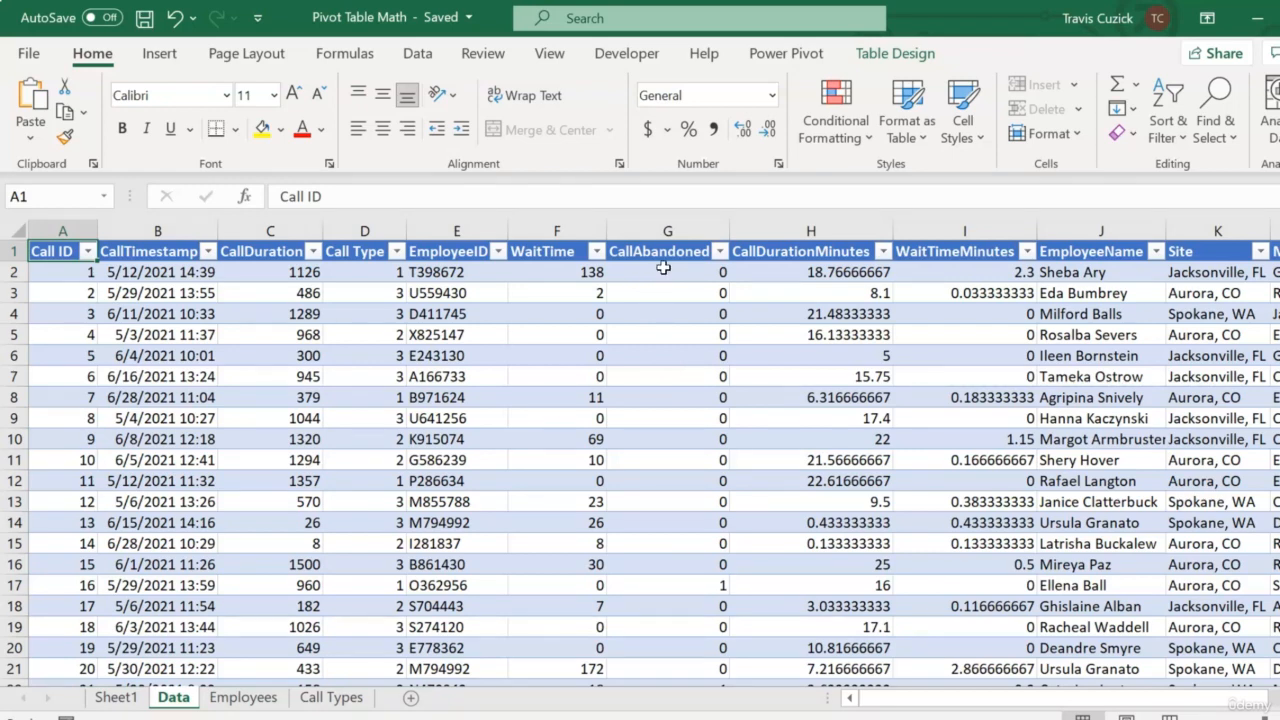
click(668, 231)
right_click(668, 231)
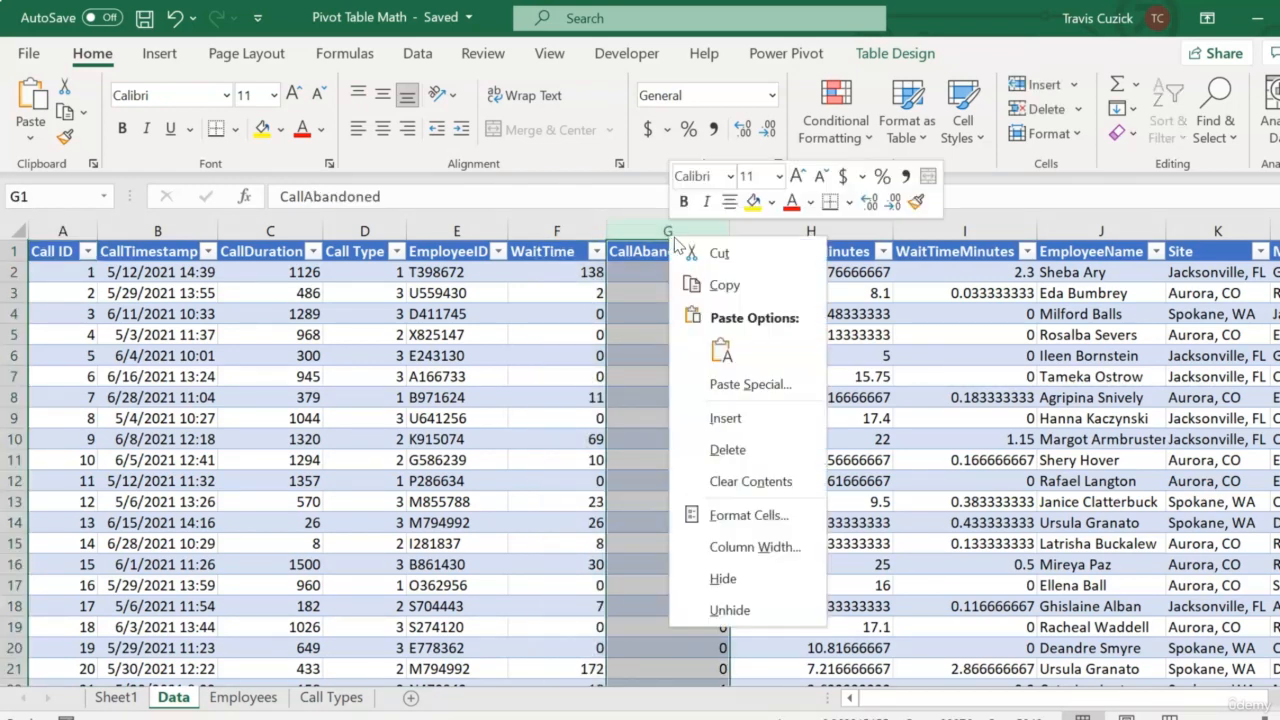
click(737, 381)
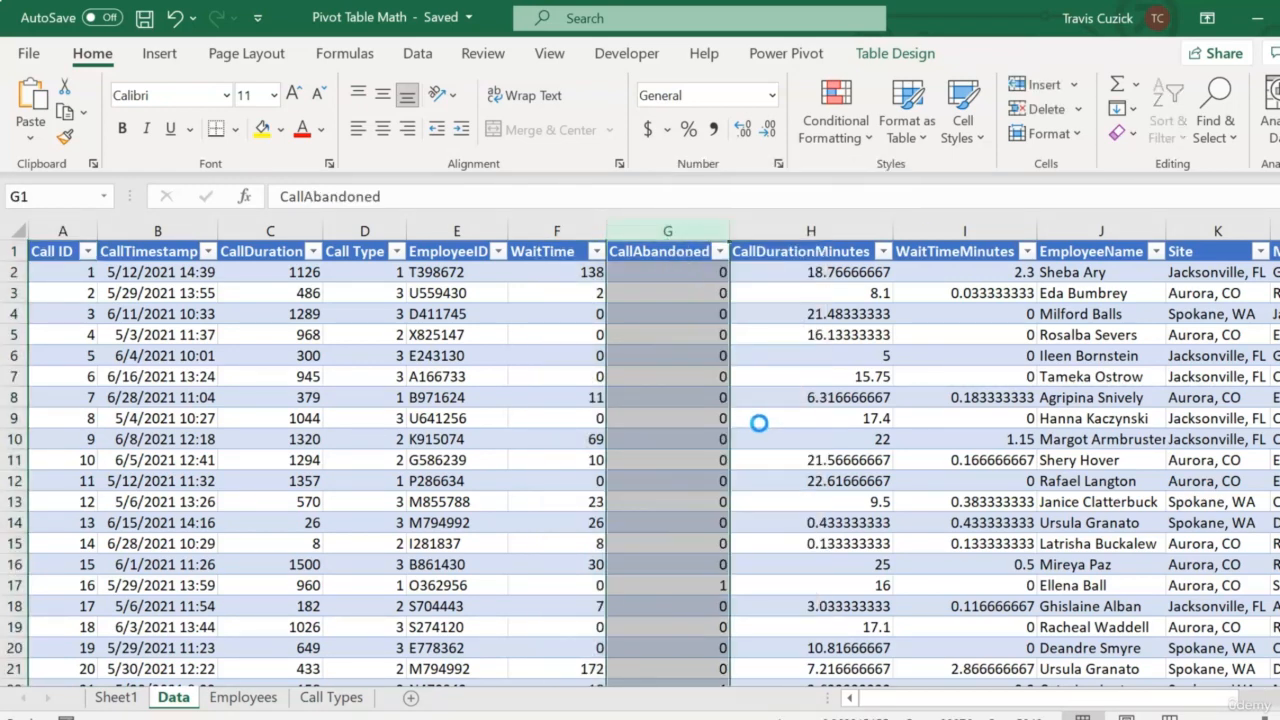
Step: Name the new column Service Level Met and fit its width to the header
click(648, 252)
text(Ser)
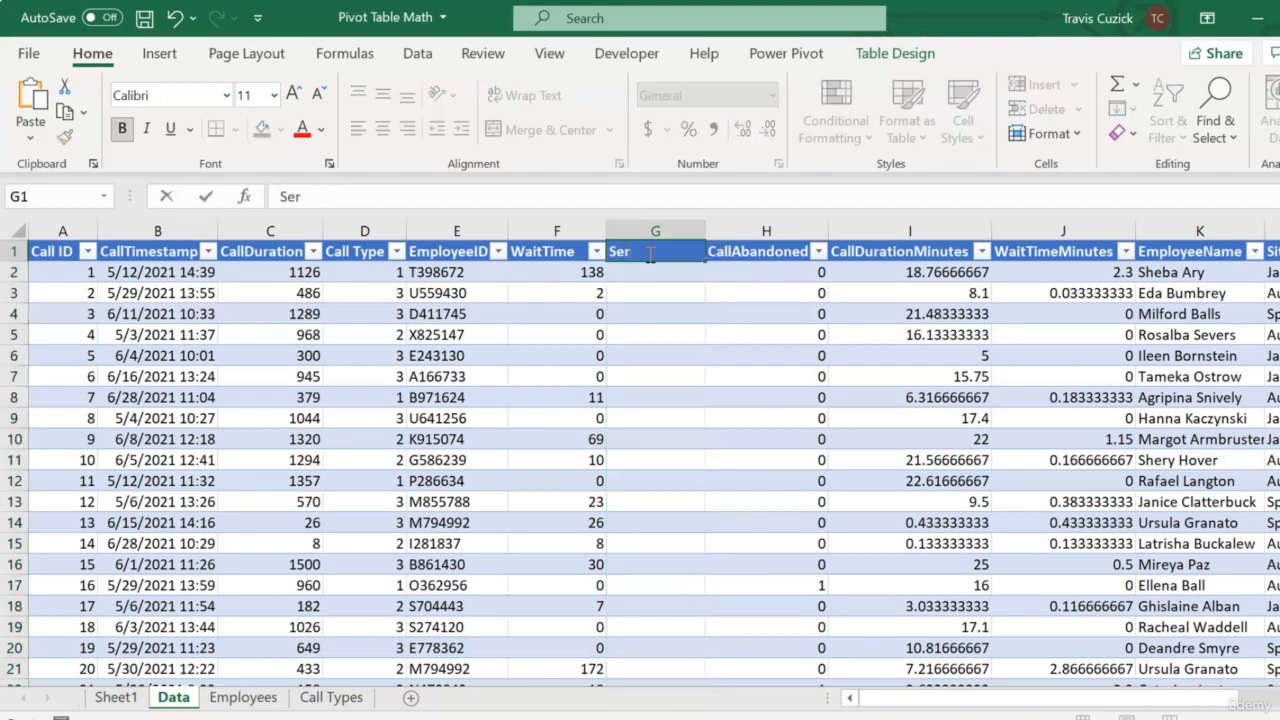
text(vice Level Met)
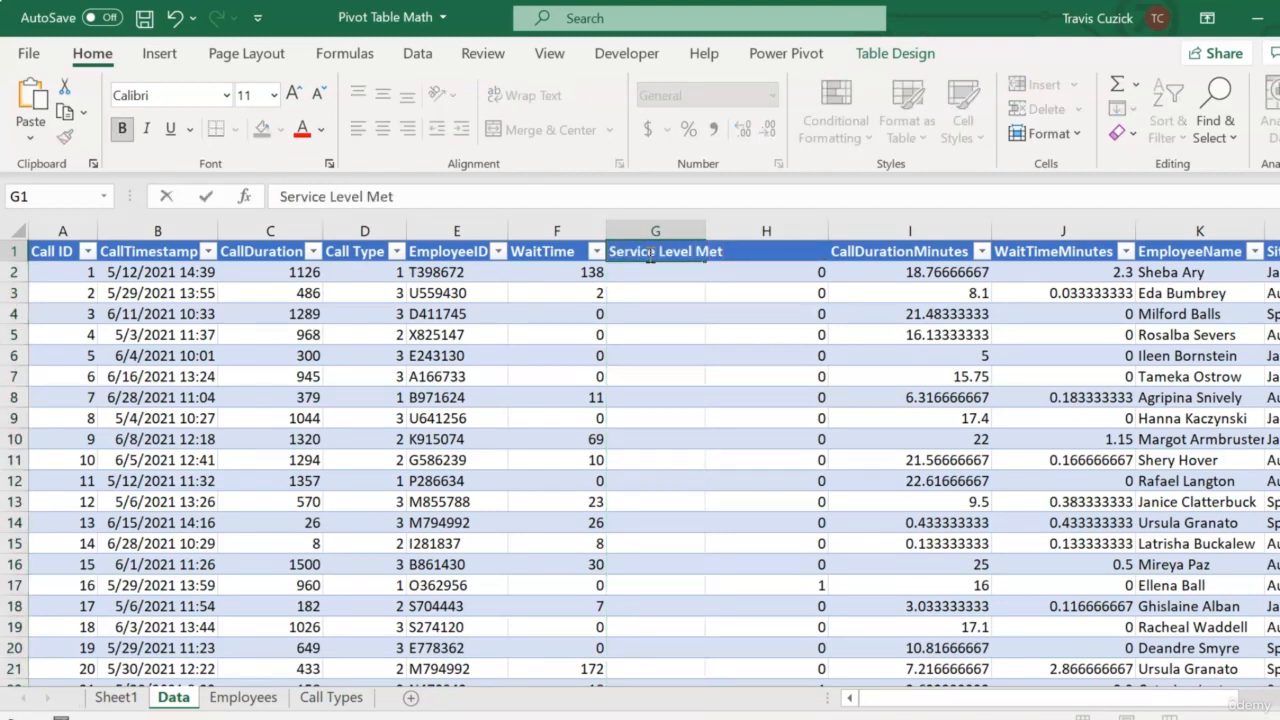
key(Return)
double_click(705, 231)
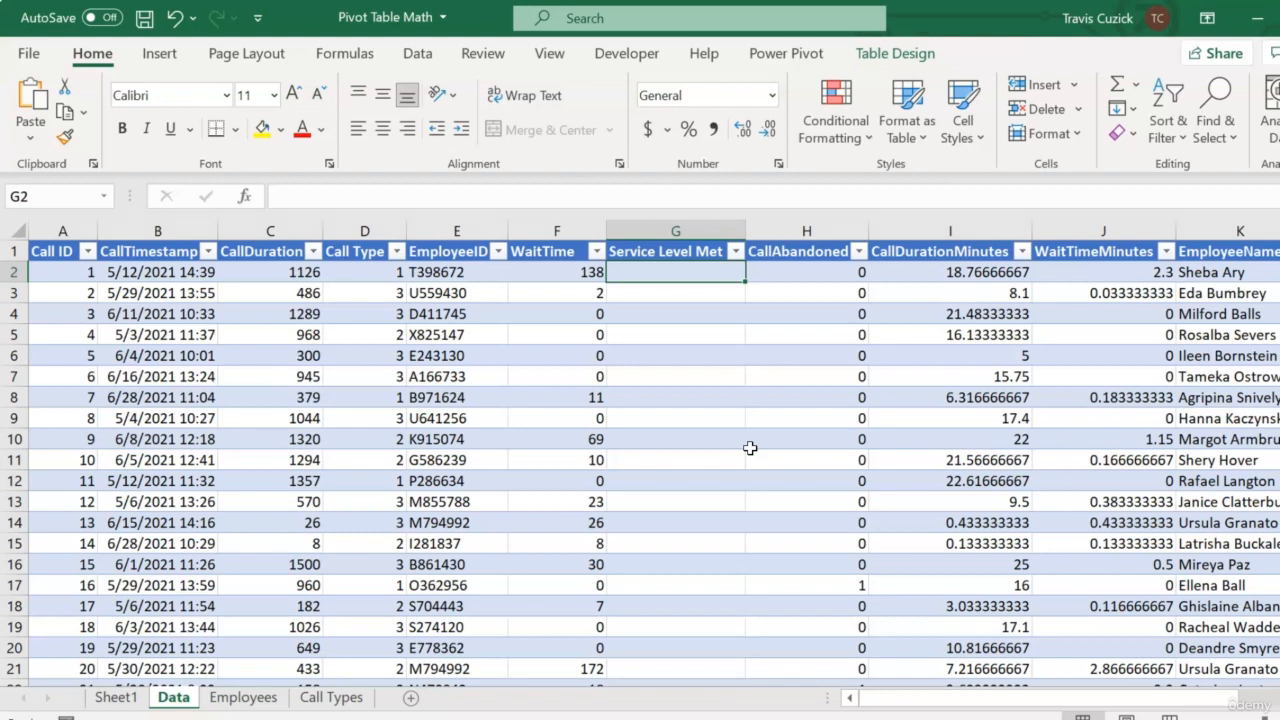
text(=if()
click(524, 271)
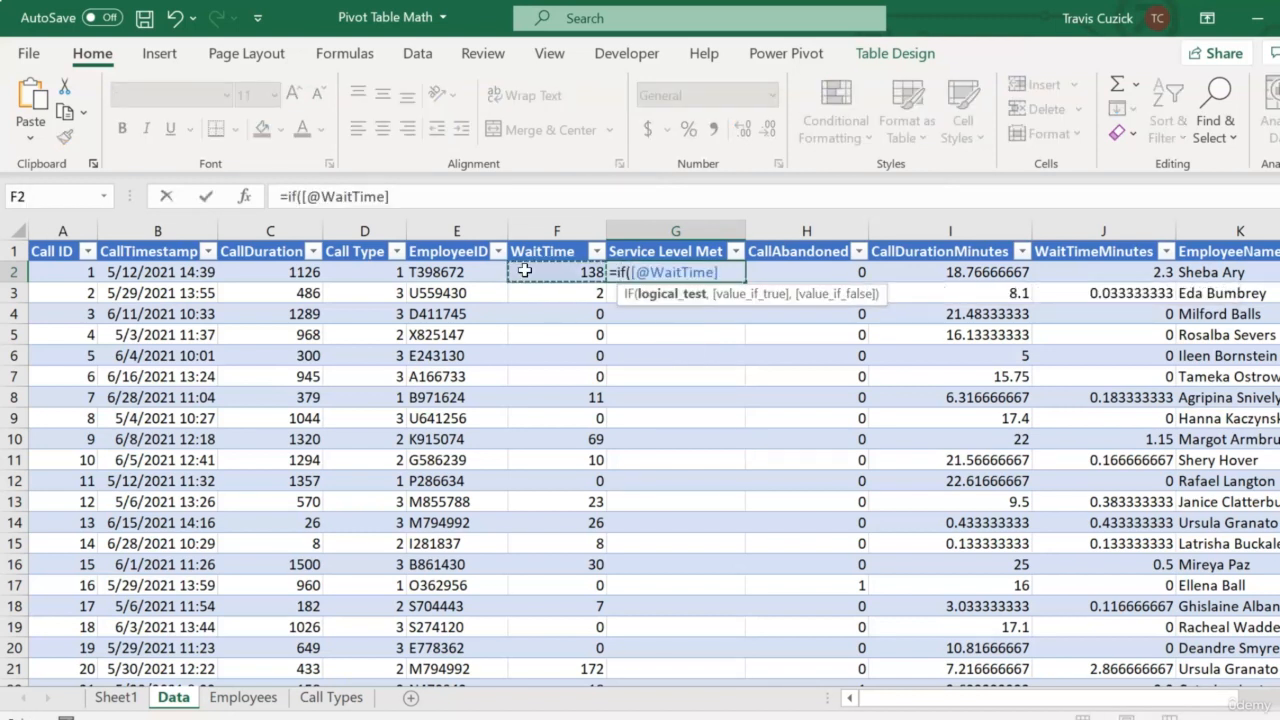
text(<=30,1,0))
key(Return)
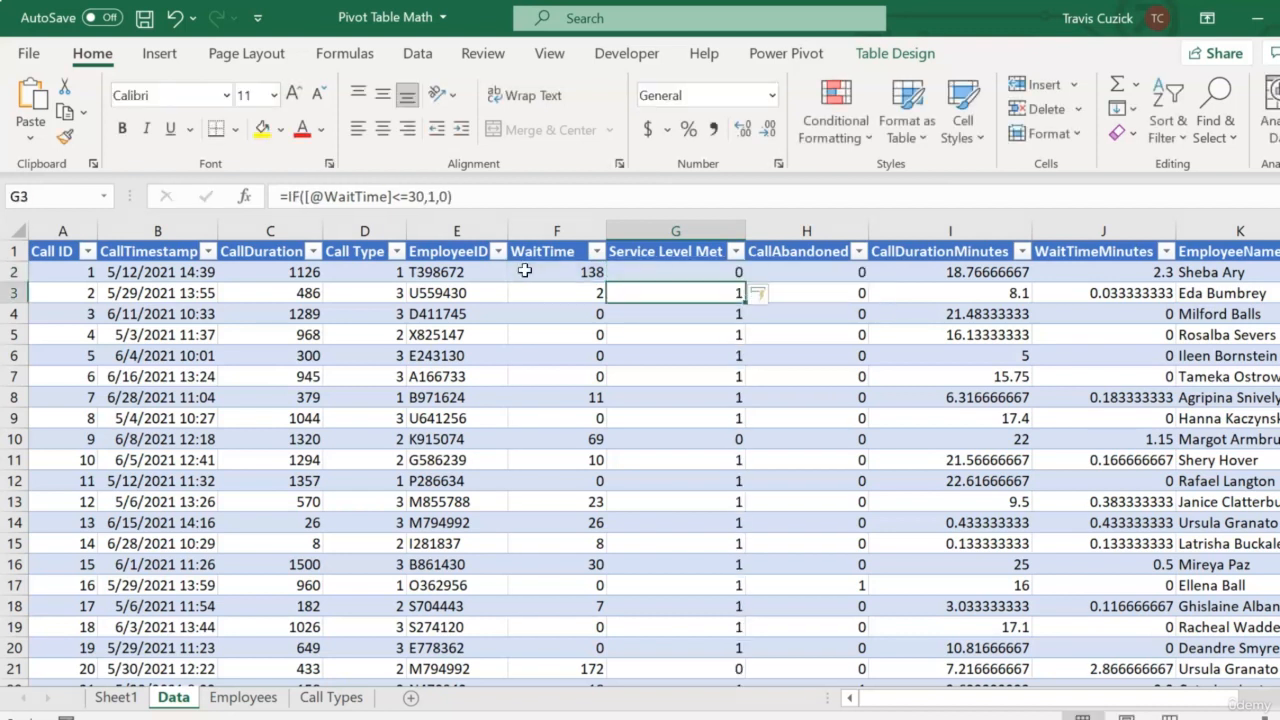
key(Up)
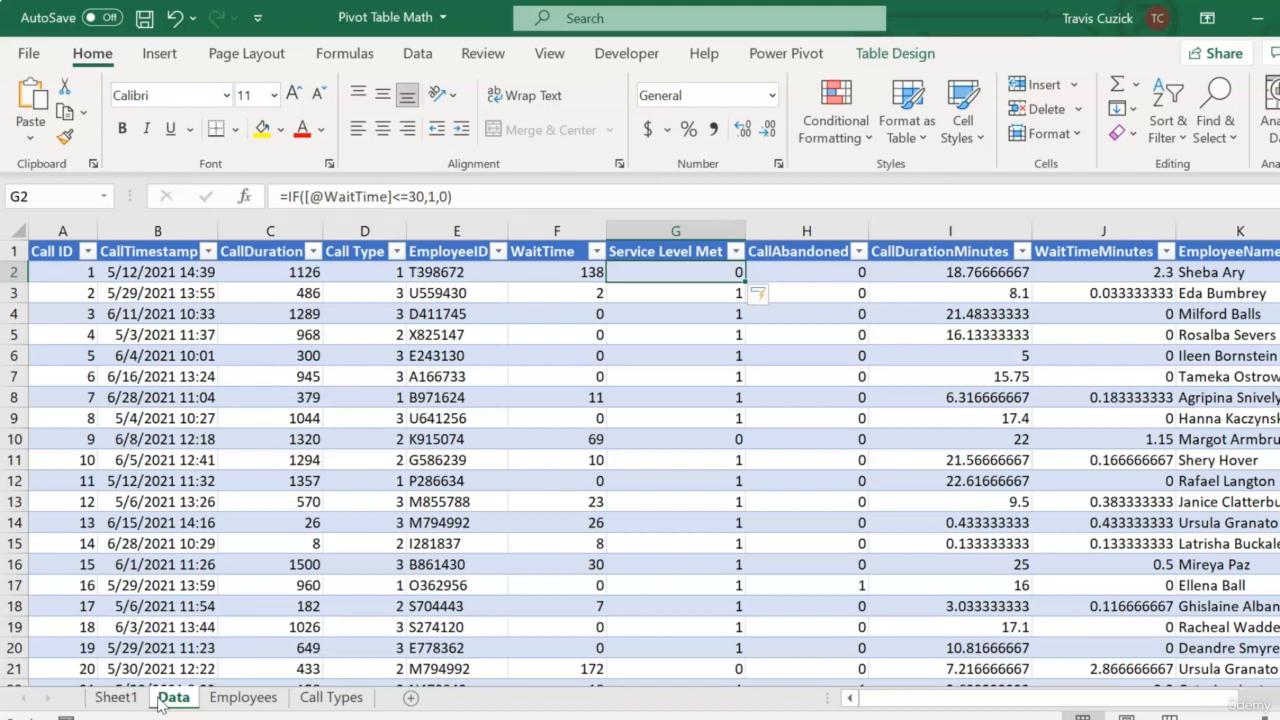
Step: Show the field list of the pivot table on Sheet1 and look through its available fields
click(126, 700)
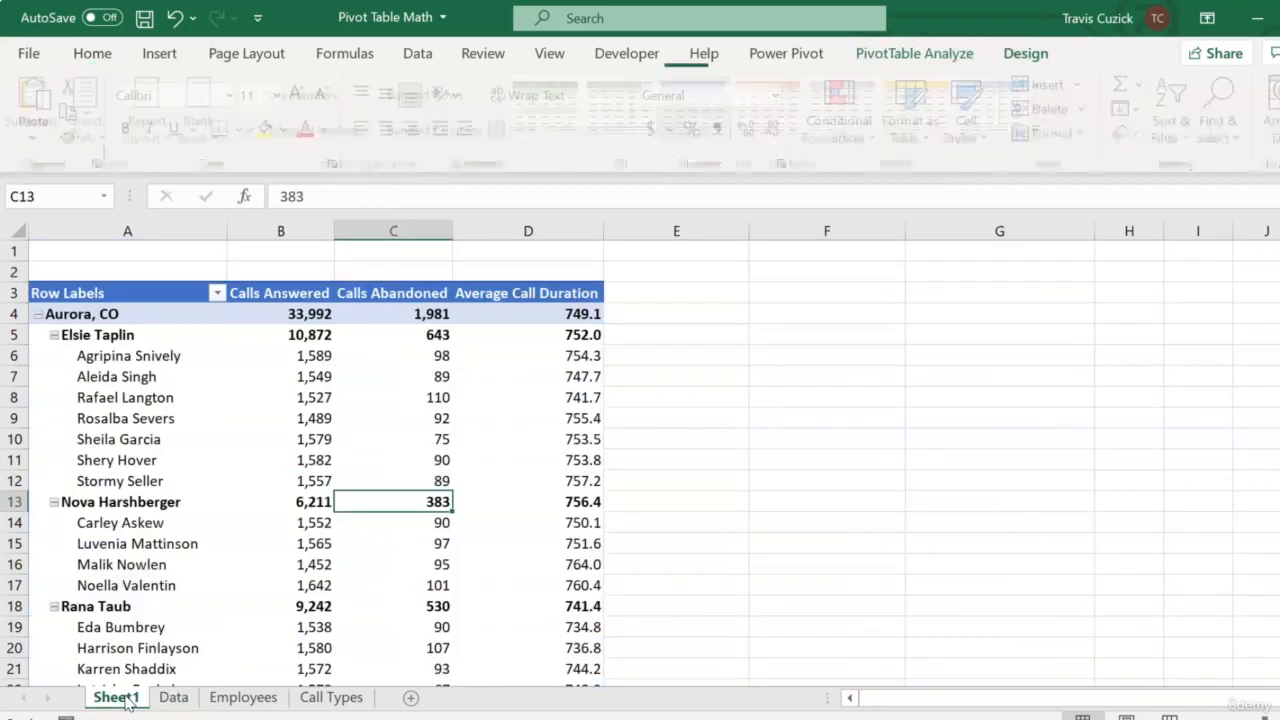
click(420, 400)
click(914, 53)
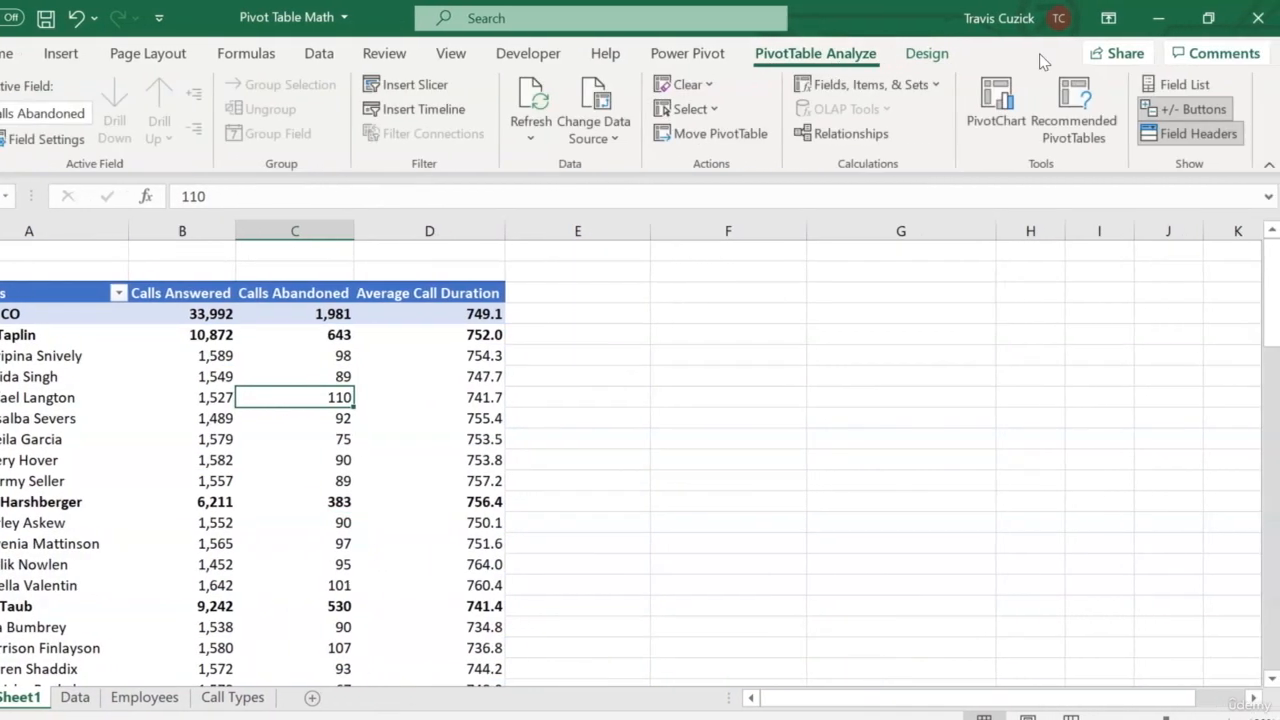
click(1180, 84)
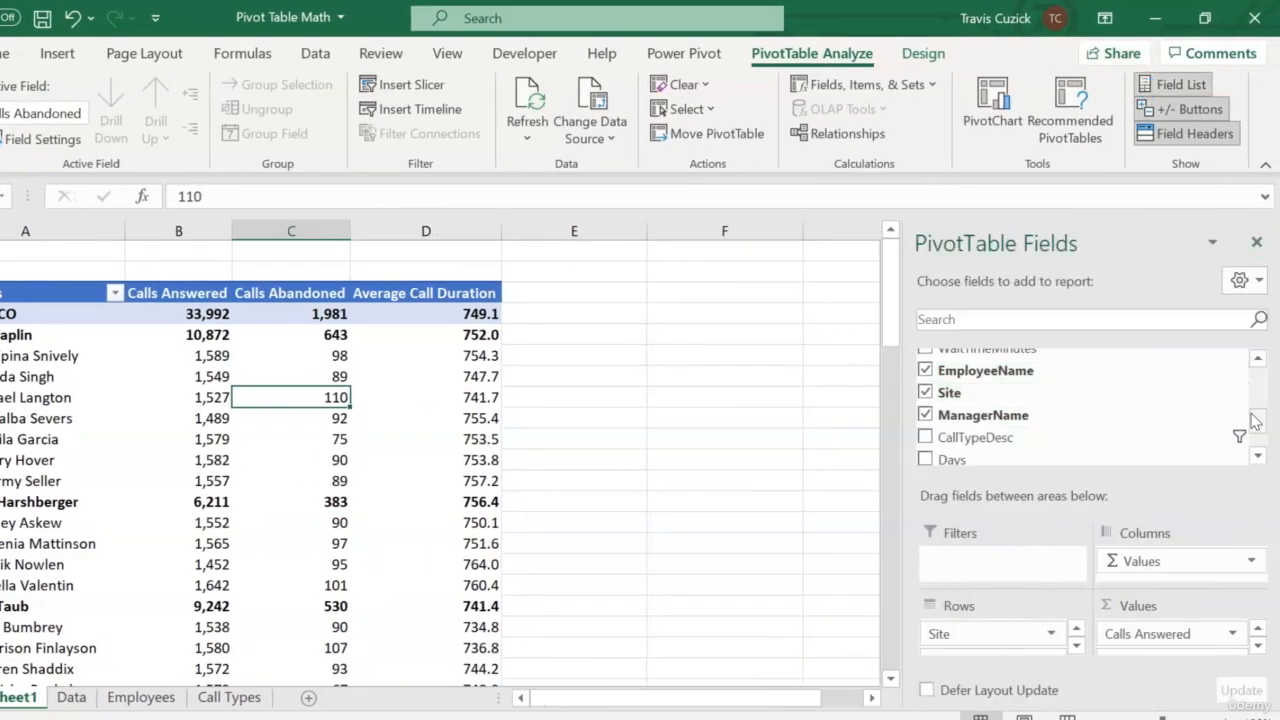
mouse_move(1255, 420)
mouse_down()
mouse_move(1270, 378)
mouse_move(1270, 435)
mouse_up()
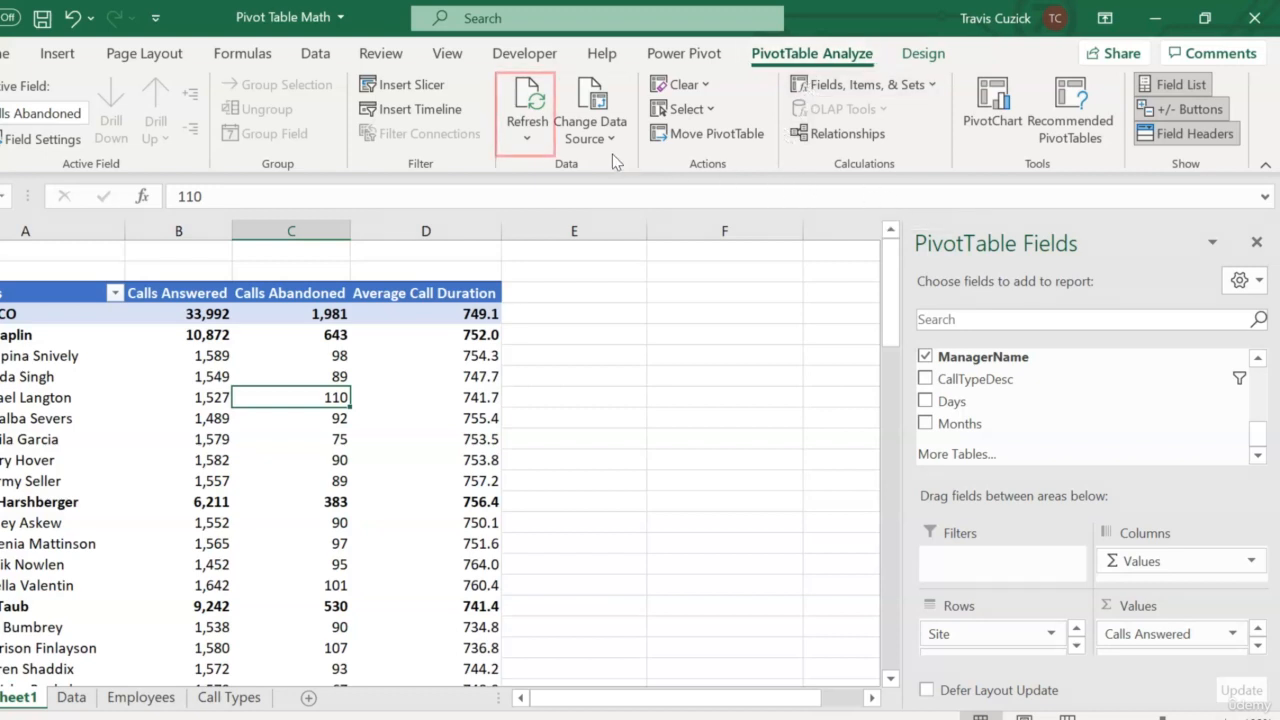
Step: Refresh the pivot table and add the Service Level Met field to its values
click(527, 138)
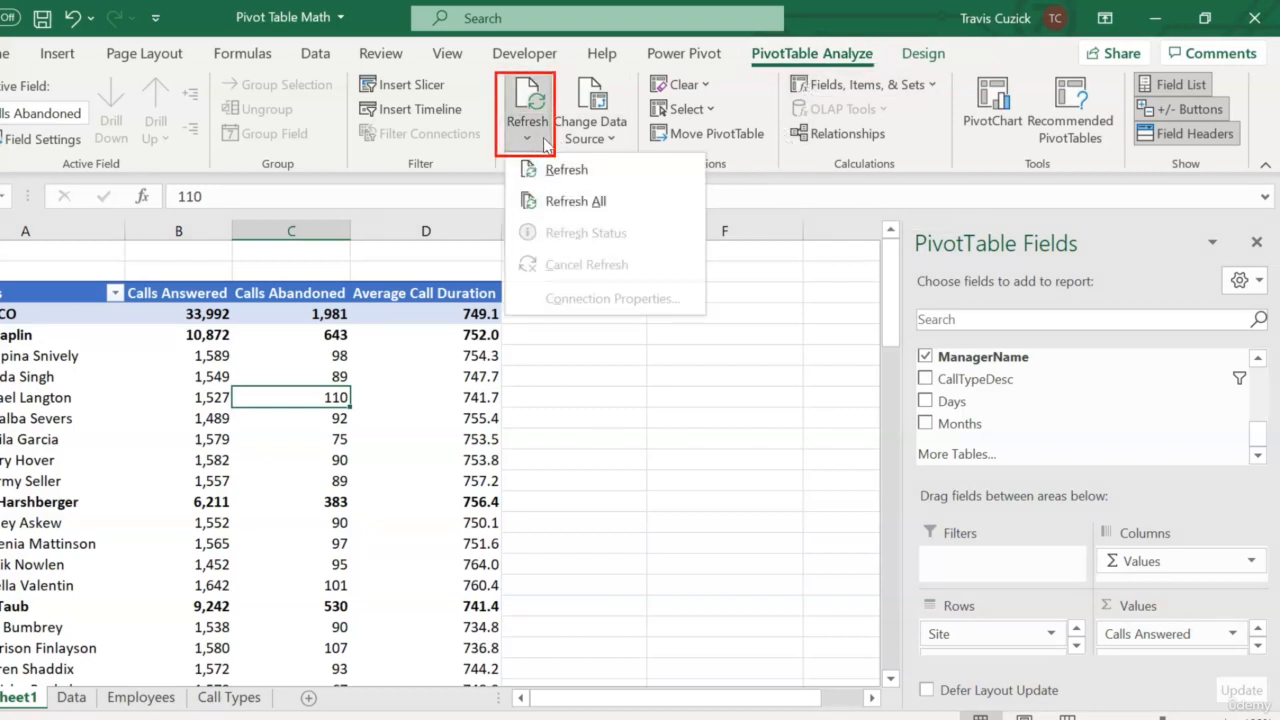
click(626, 170)
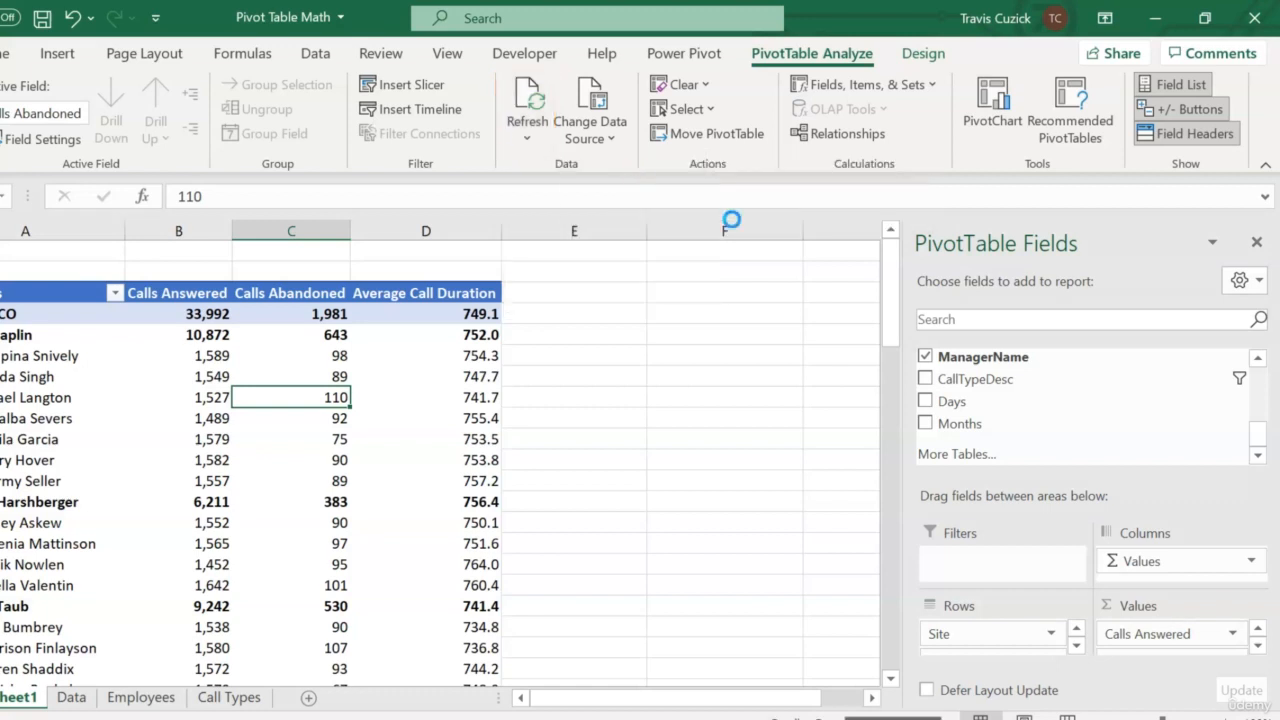
scroll(1258, 435, up, 1)
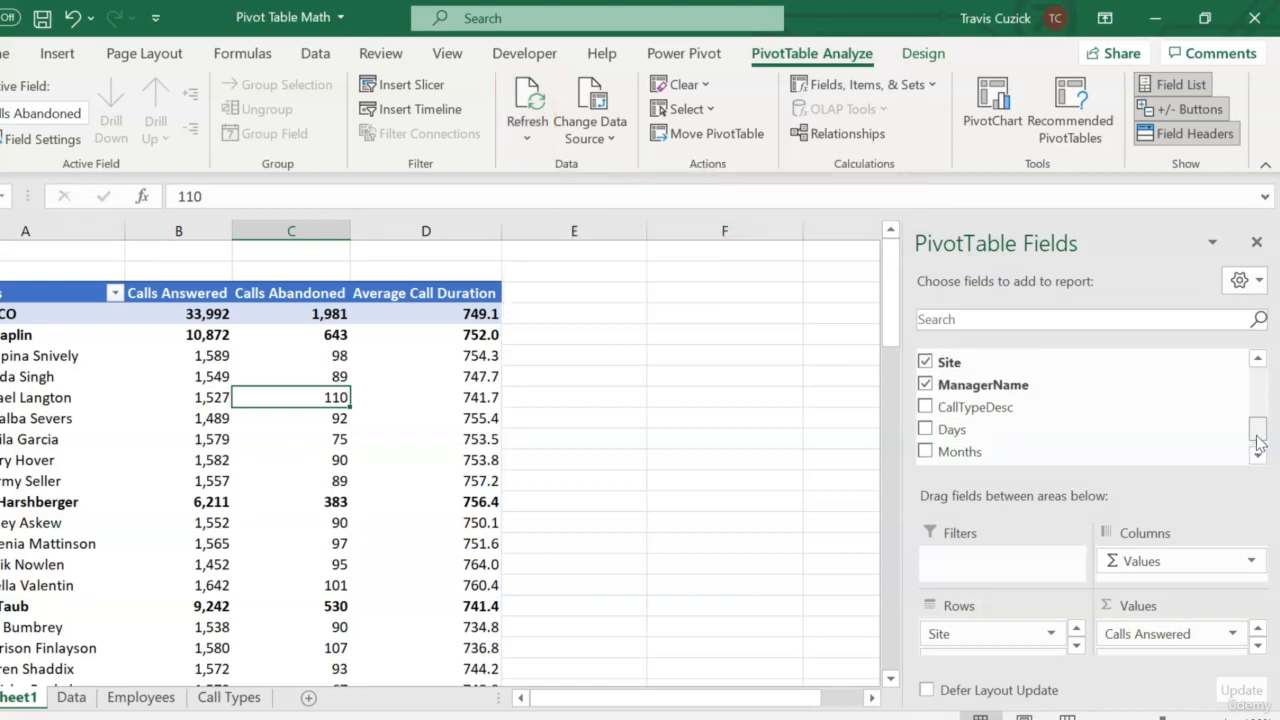
scroll(1262, 432, up, 2)
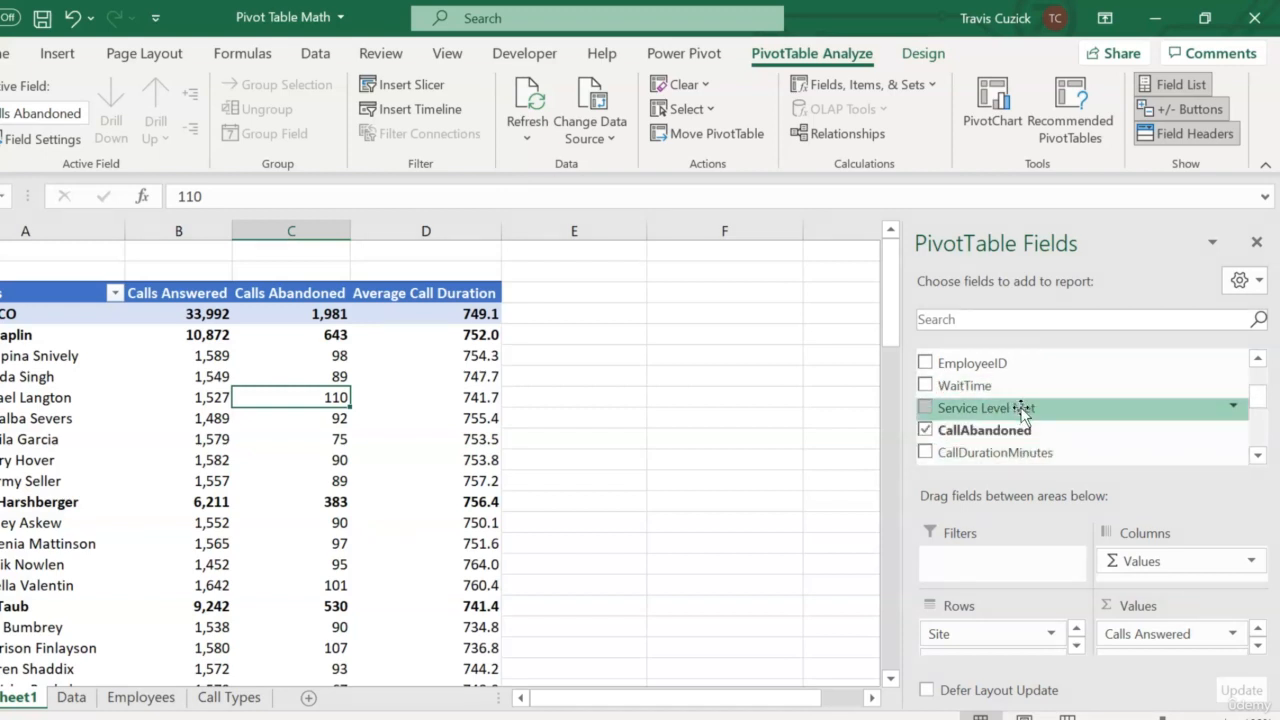
drag(1258, 397, 1258, 400)
drag(986, 390, 1172, 620)
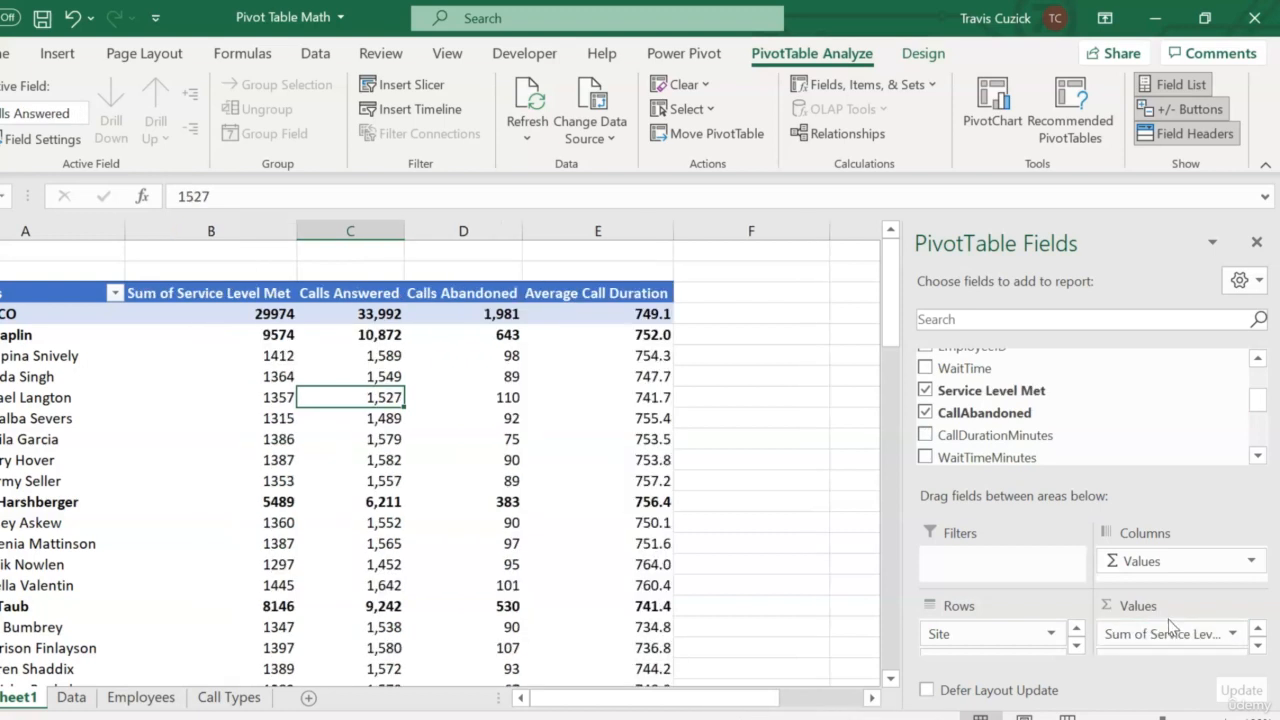
Step: Remove Average Call Duration, Calls Abandoned and Calls Answered from the pivot table's values
click(1258, 646)
click(1258, 646)
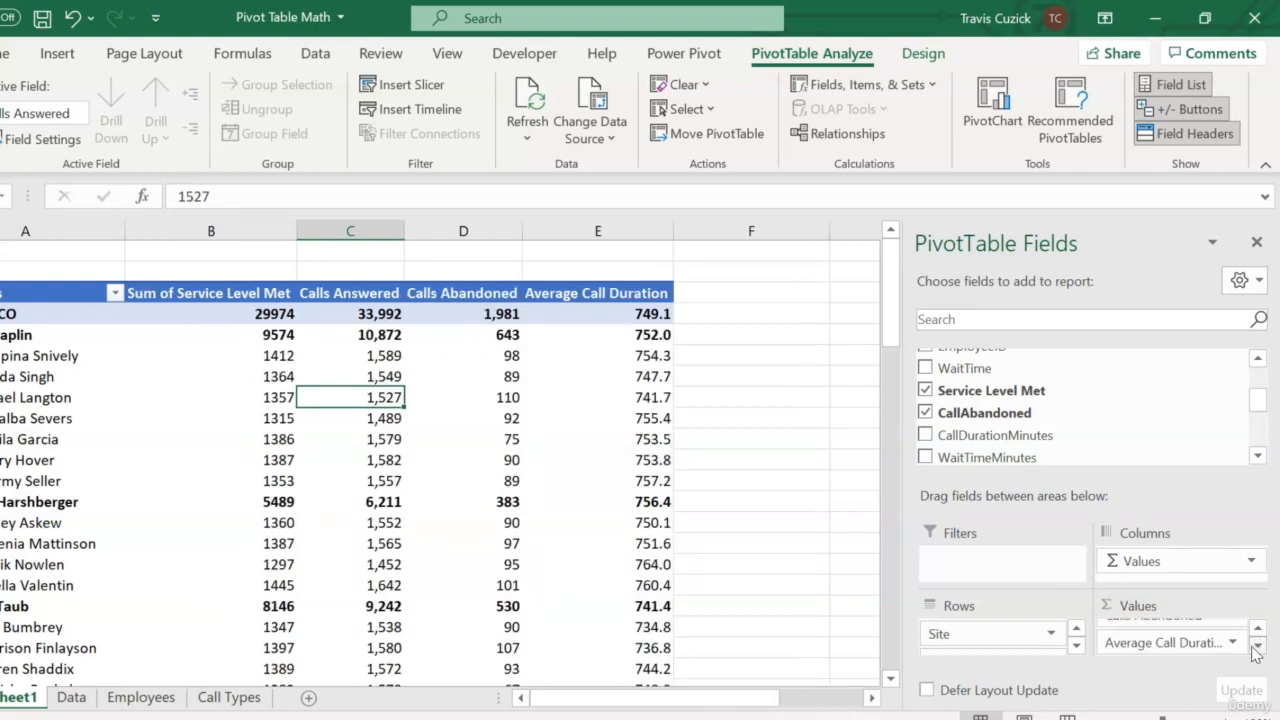
click(1233, 643)
click(1130, 586)
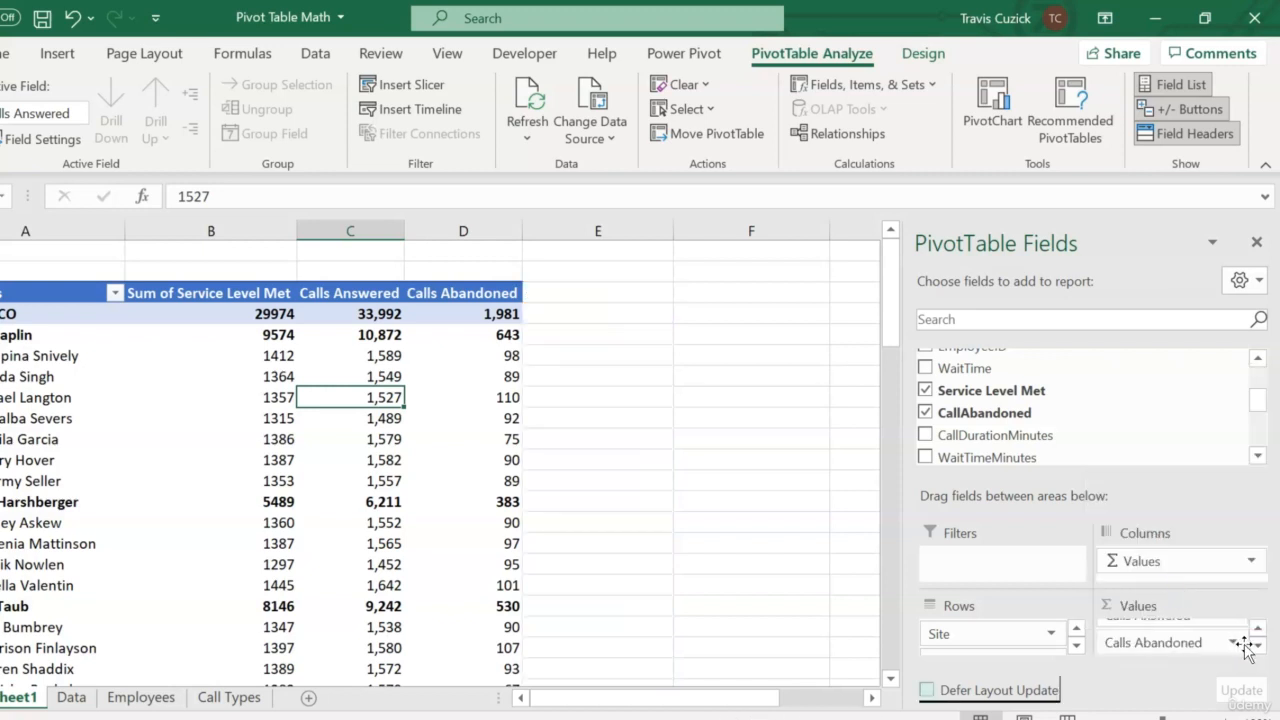
click(1233, 643)
click(1130, 586)
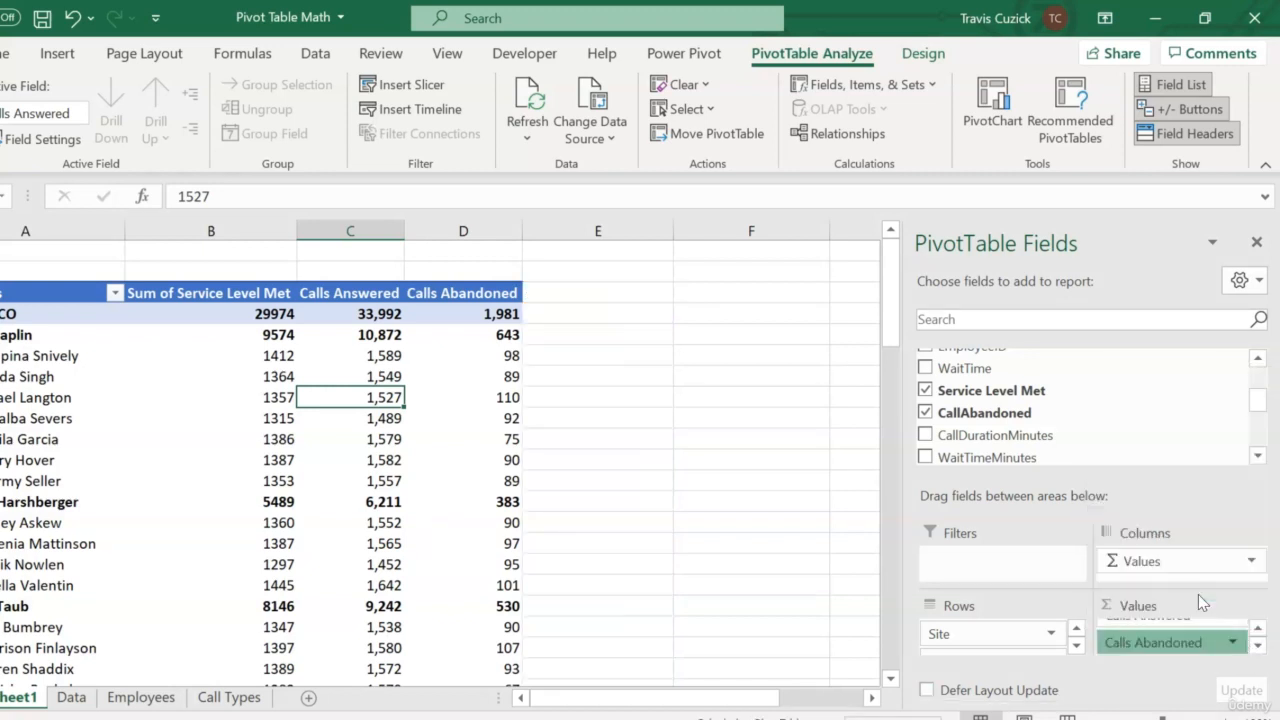
click(1233, 643)
click(1130, 586)
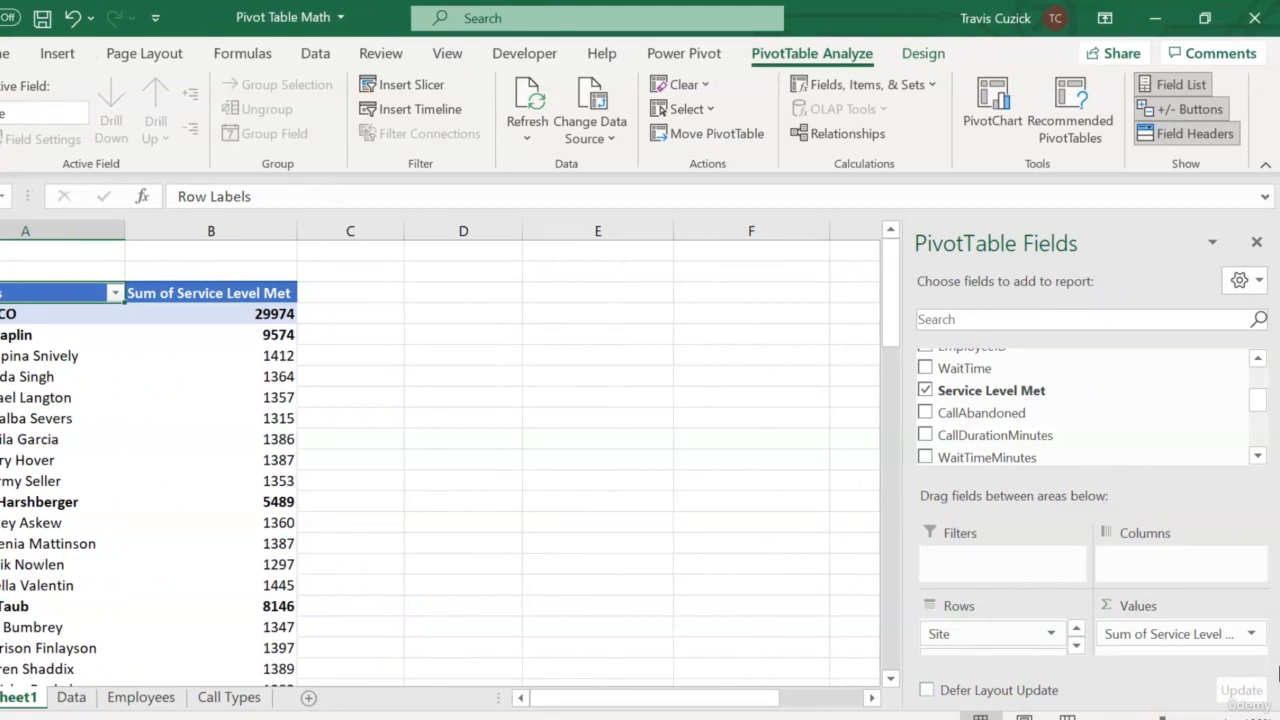
Step: Summarize the Service Level Met values by Average and format them as Percentage with 2 decimal places
click(1251, 634)
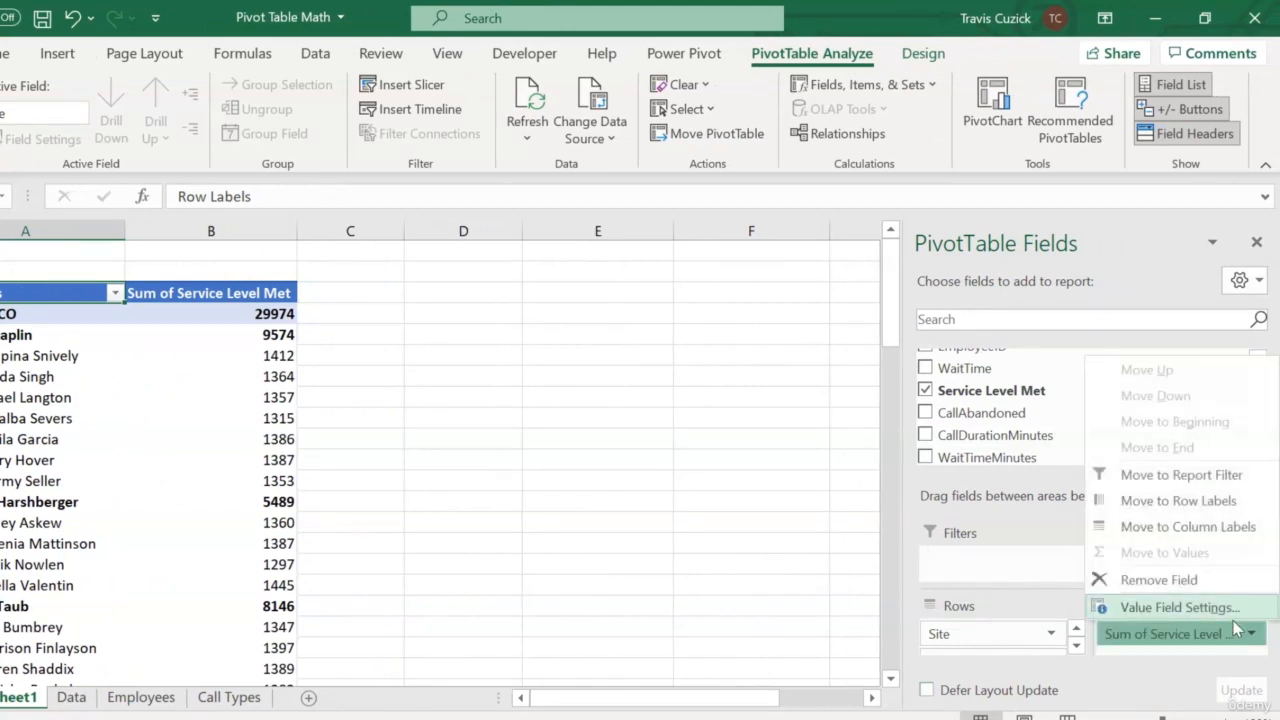
click(1228, 610)
click(428, 294)
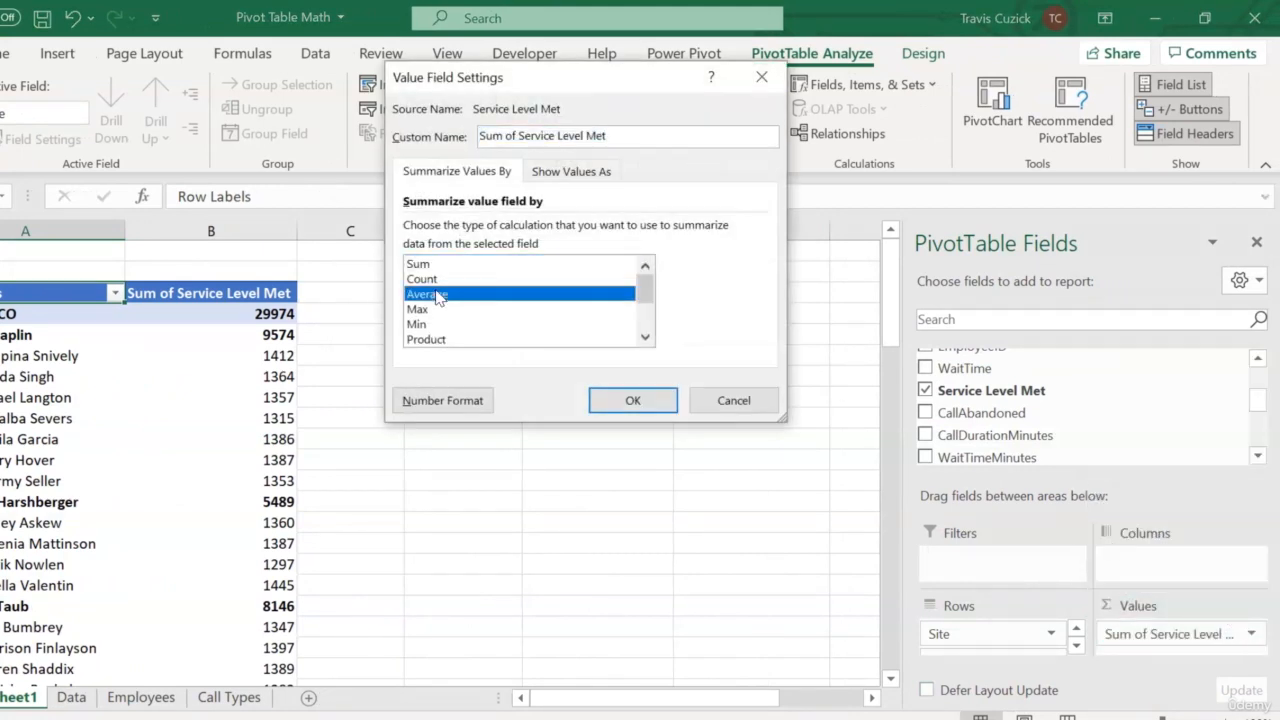
click(455, 401)
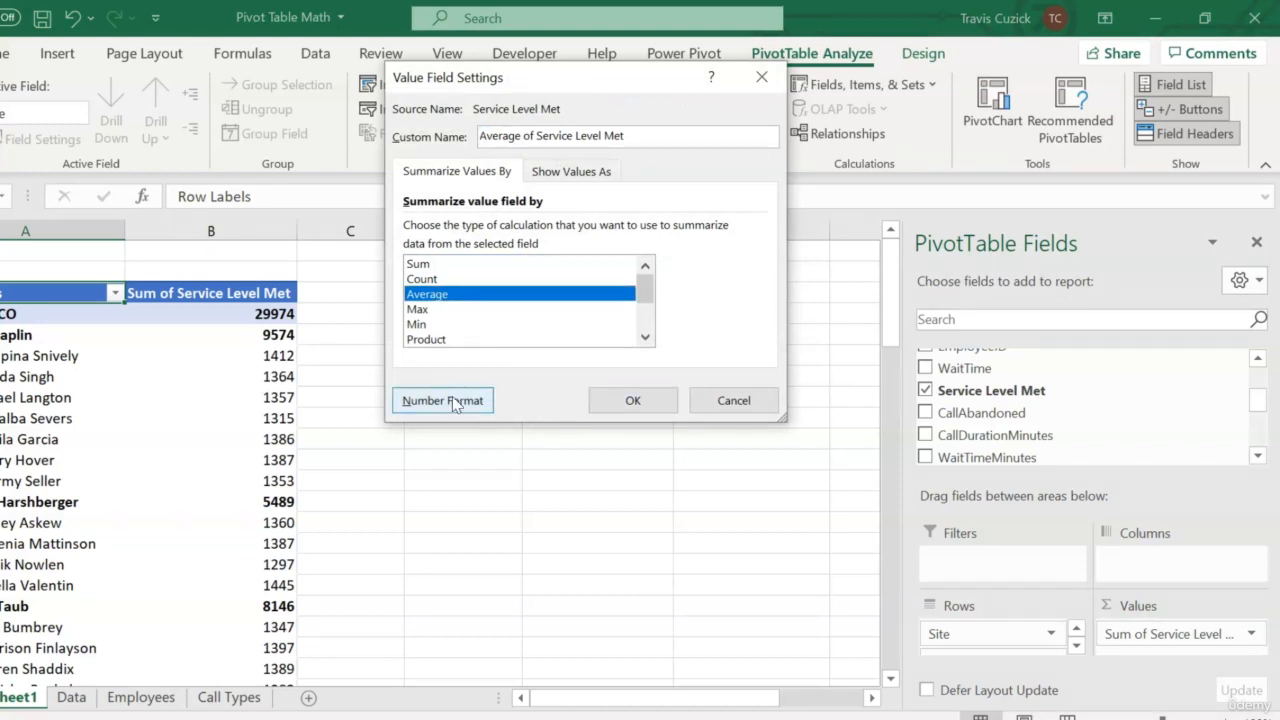
click(366, 195)
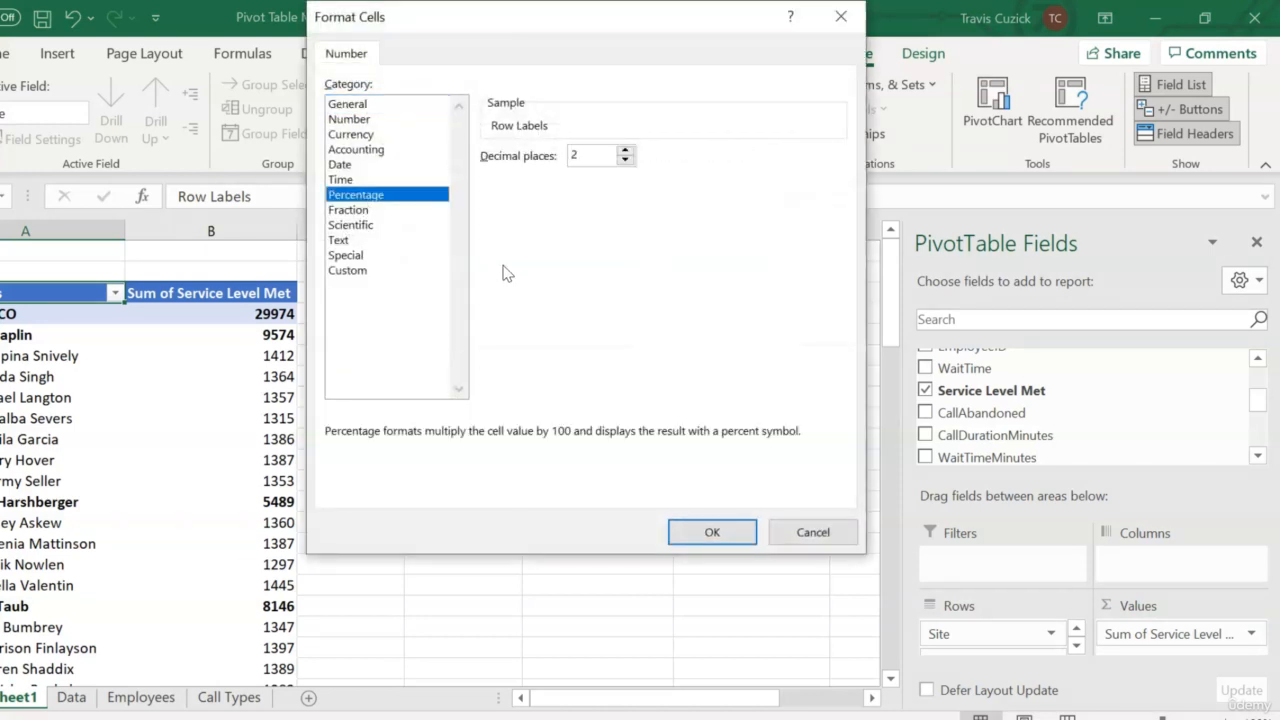
click(715, 535)
click(646, 400)
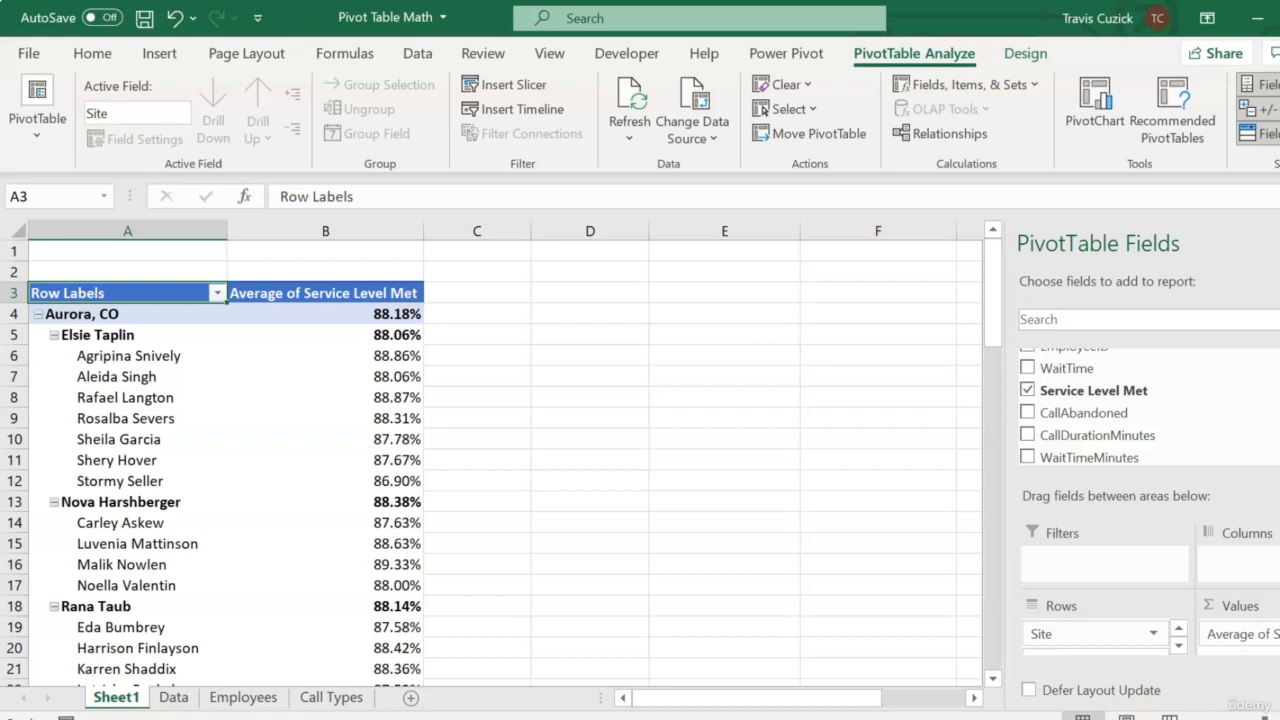
Step: Rename the averaged Service Level Met value field as Service Level %
click(1237, 634)
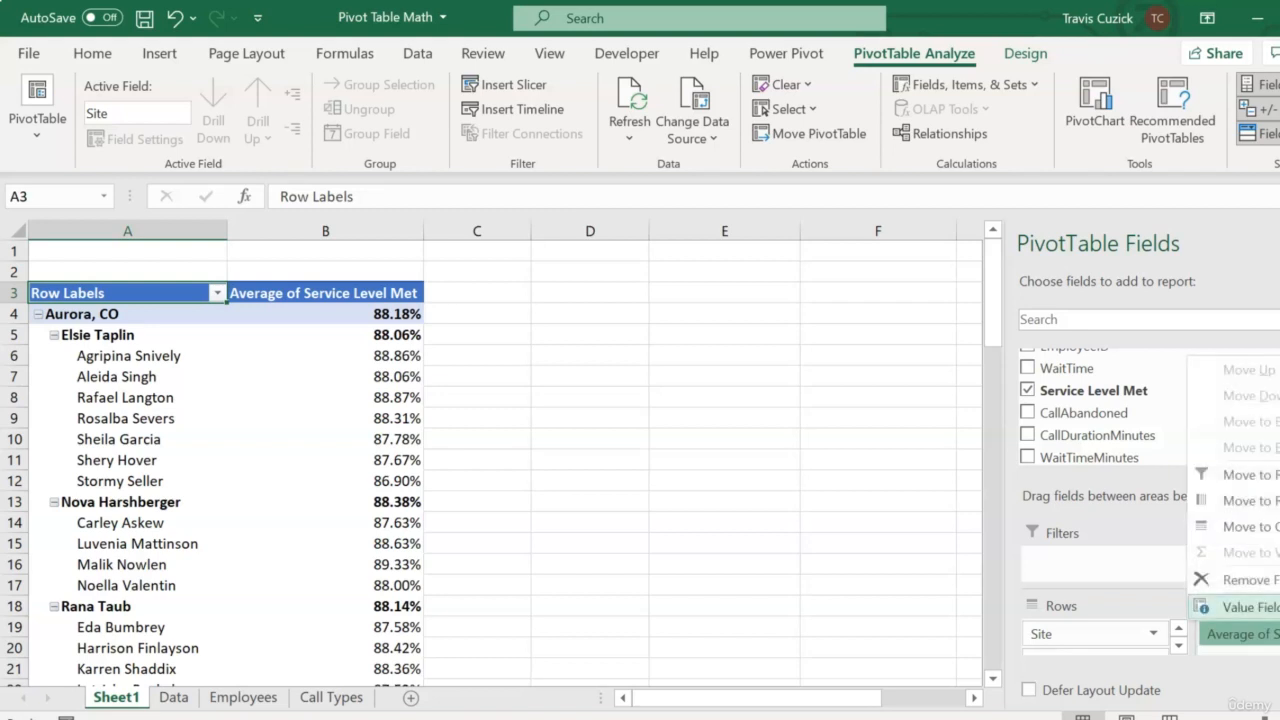
click(1235, 680)
click(645, 137)
drag(645, 137, 505, 141)
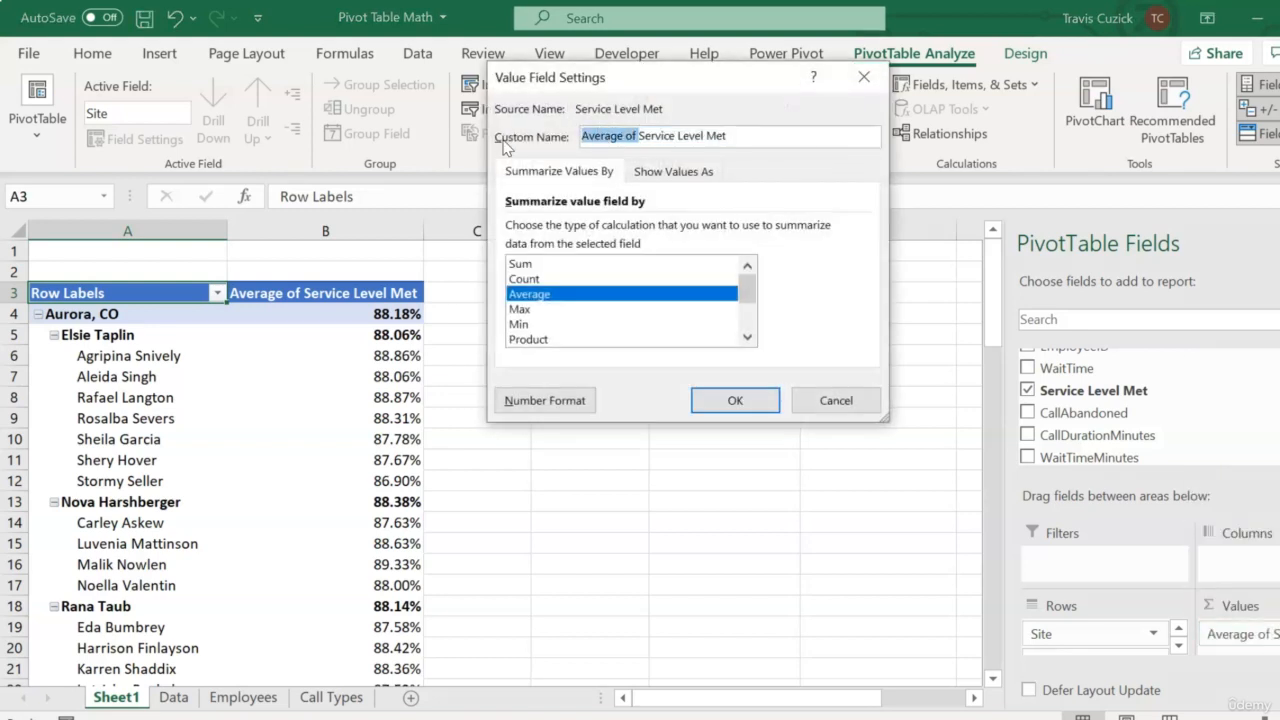
key(BackSpace)
drag(694, 137, 650, 140)
key(BackSpace)
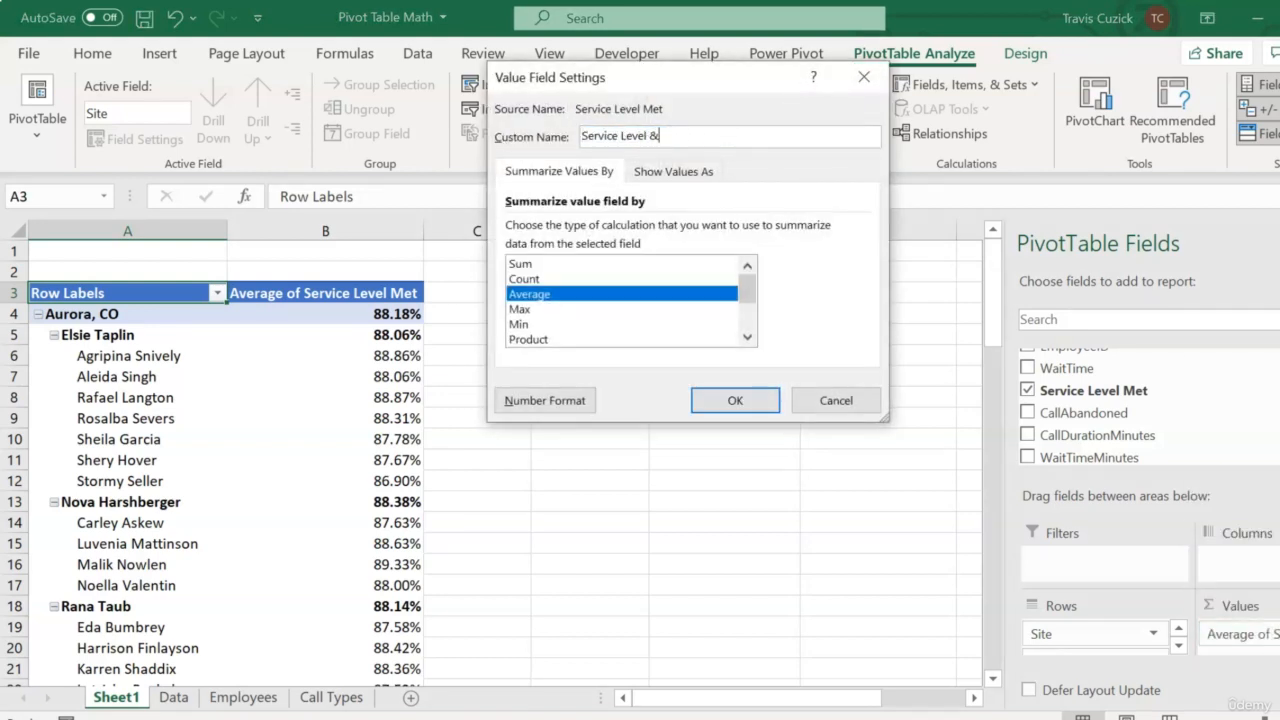
text(%)
click(735, 400)
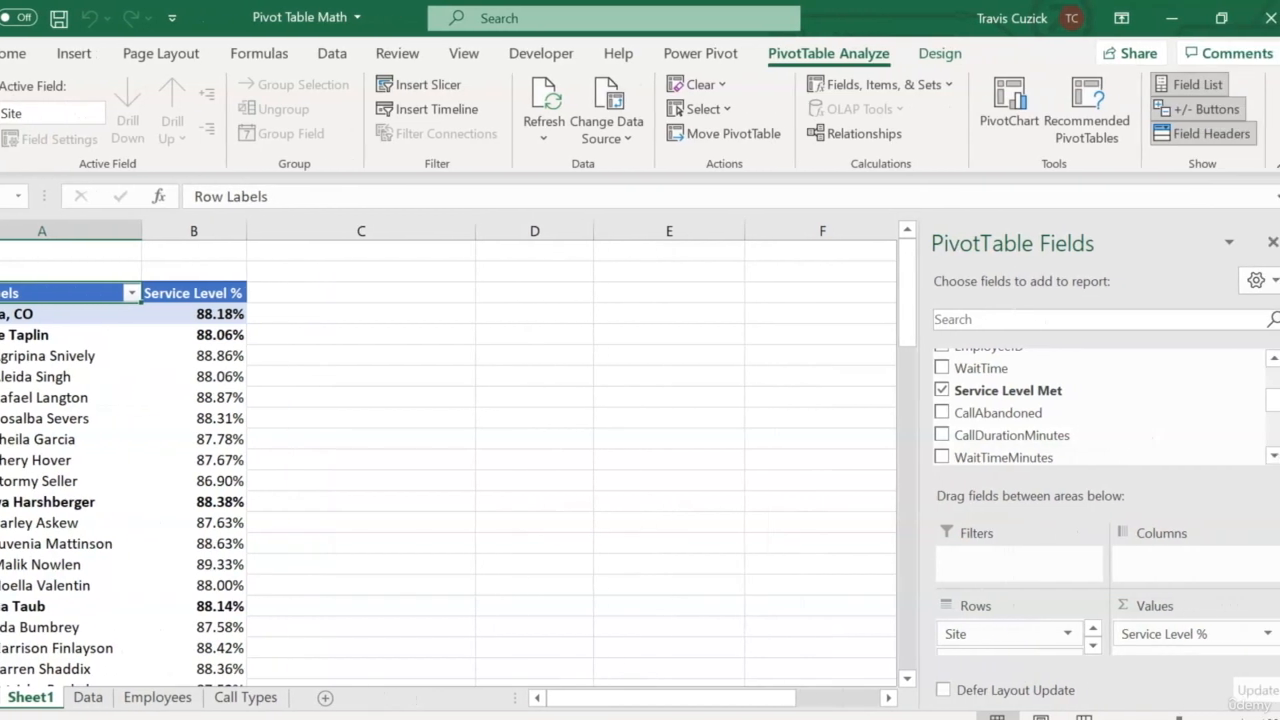
Step: Add the Call ID field to the pivot table's values ahead of Service Level % and summarize it by Count
drag(1263, 400, 1266, 370)
drag(1054, 352, 1190, 640)
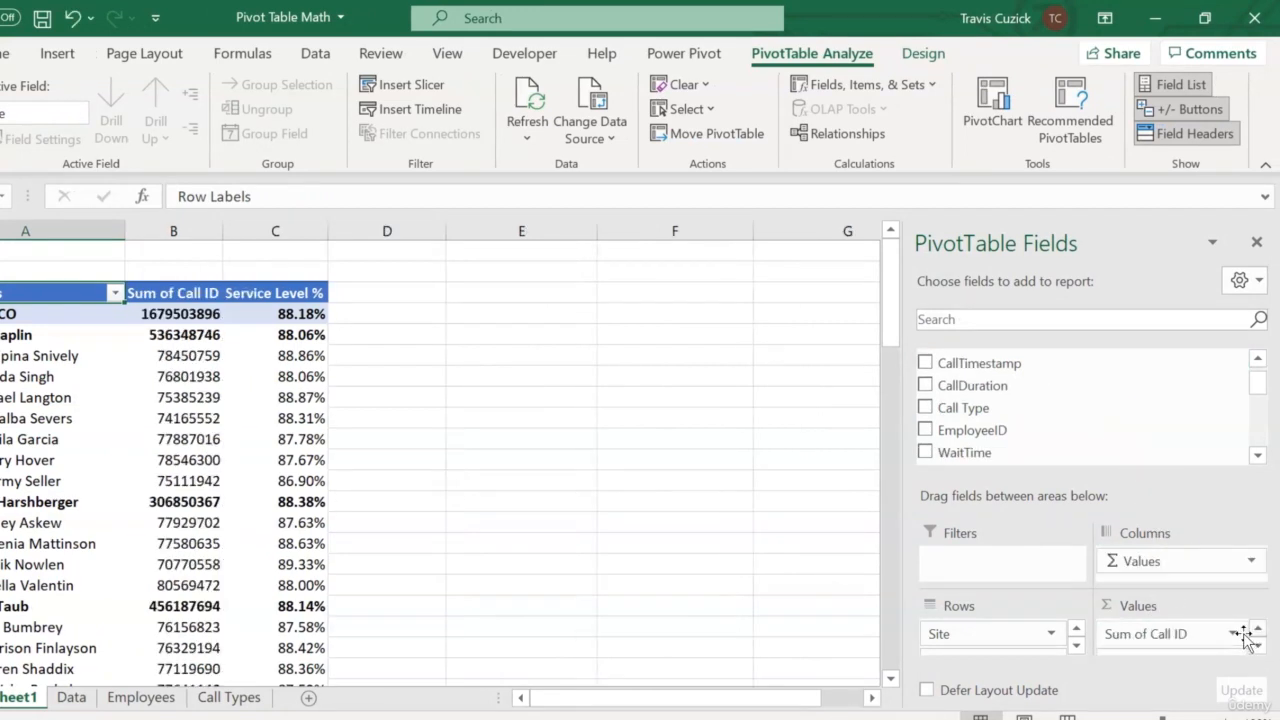
click(1233, 634)
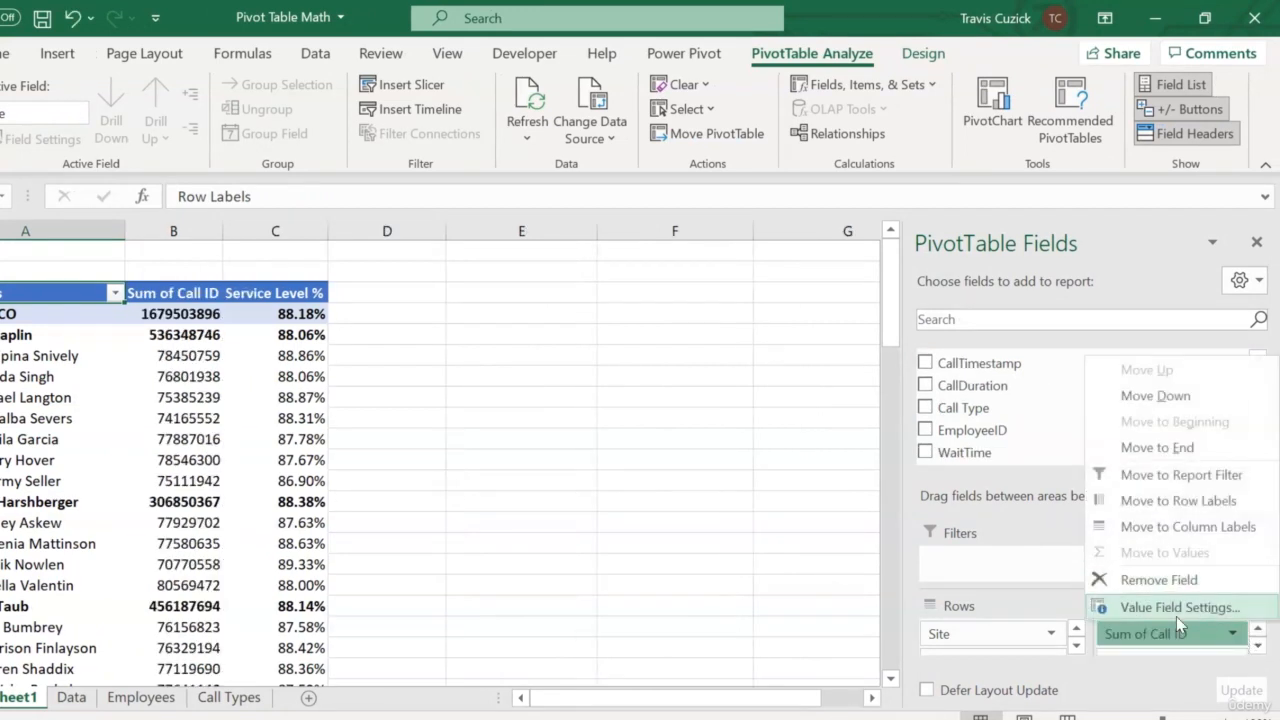
click(1176, 606)
click(480, 279)
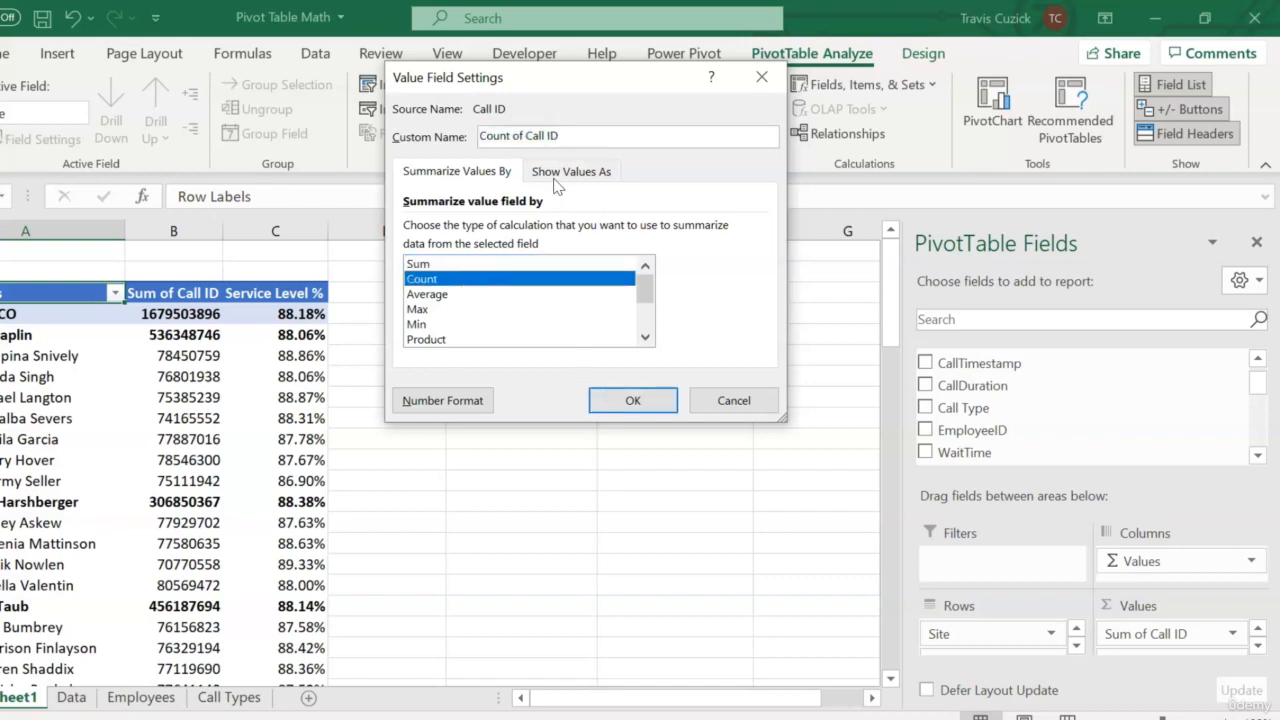
Step: Rename the Call ID count value field as Calls Answered
drag(581, 138, 447, 147)
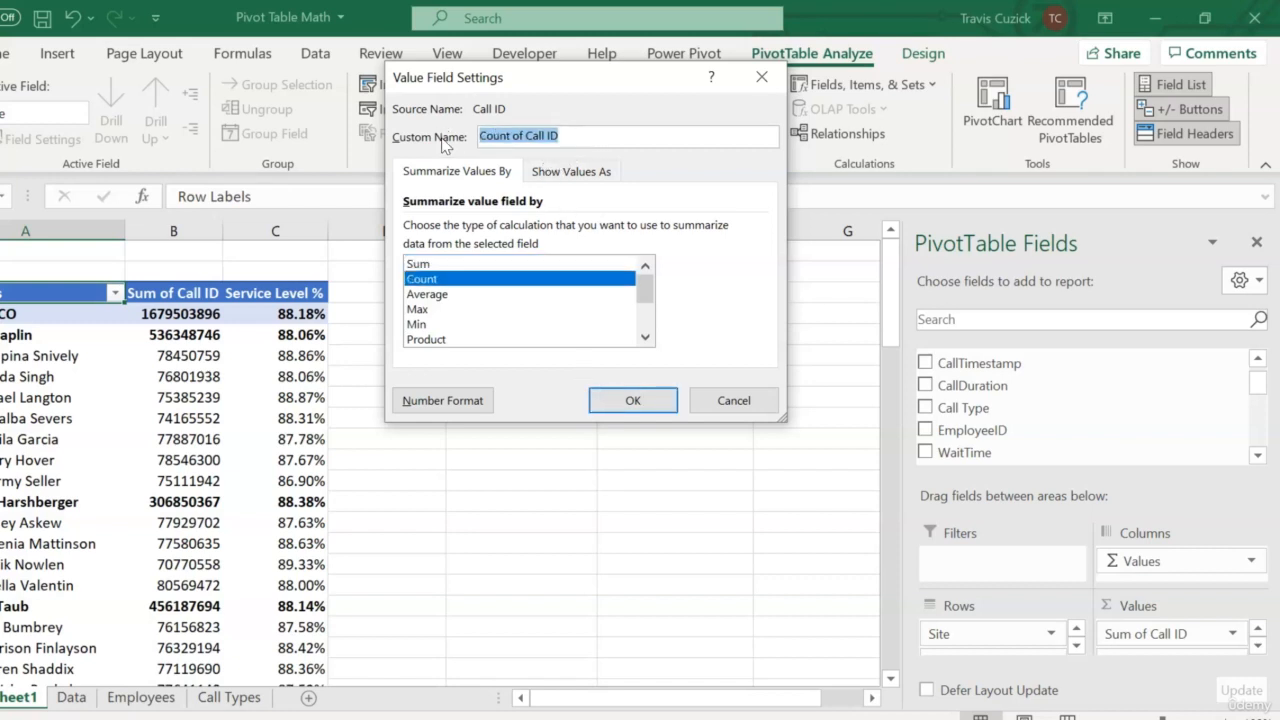
text(Calls Answ)
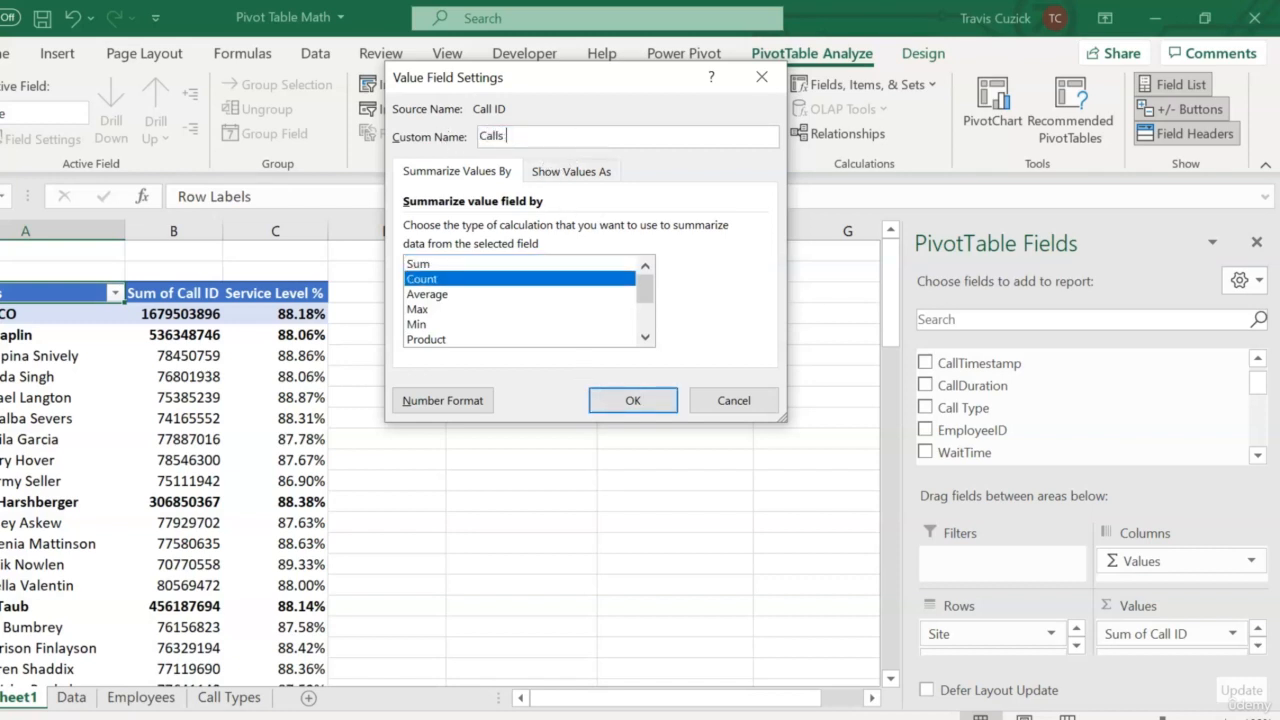
text(ered)
click(608, 395)
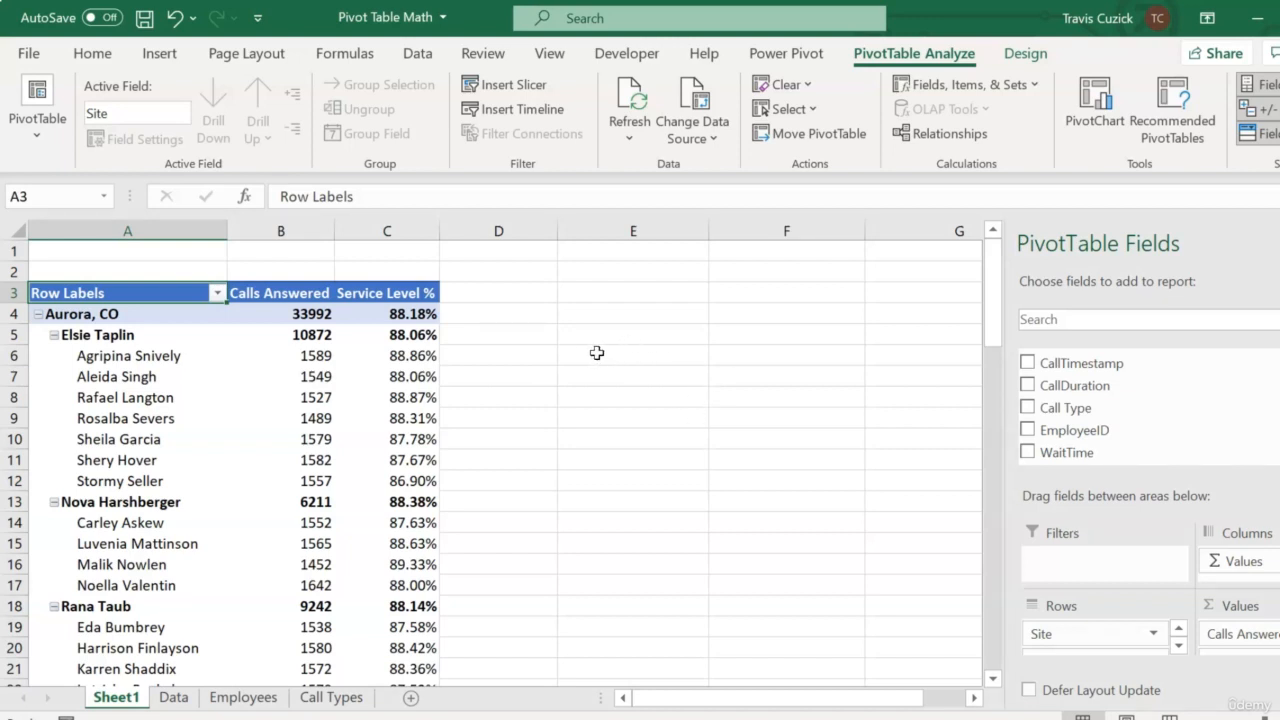
Step: Show the Calls Answered values as % of Column Total
click(322, 320)
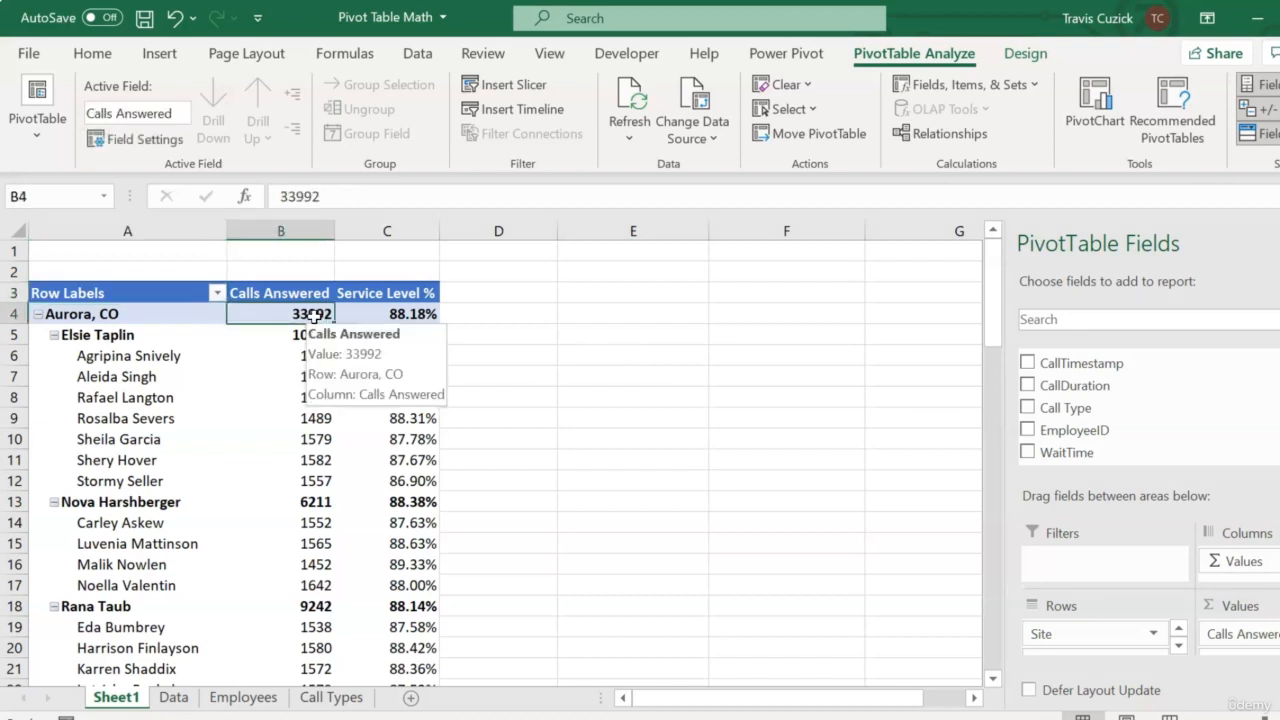
right_click(318, 322)
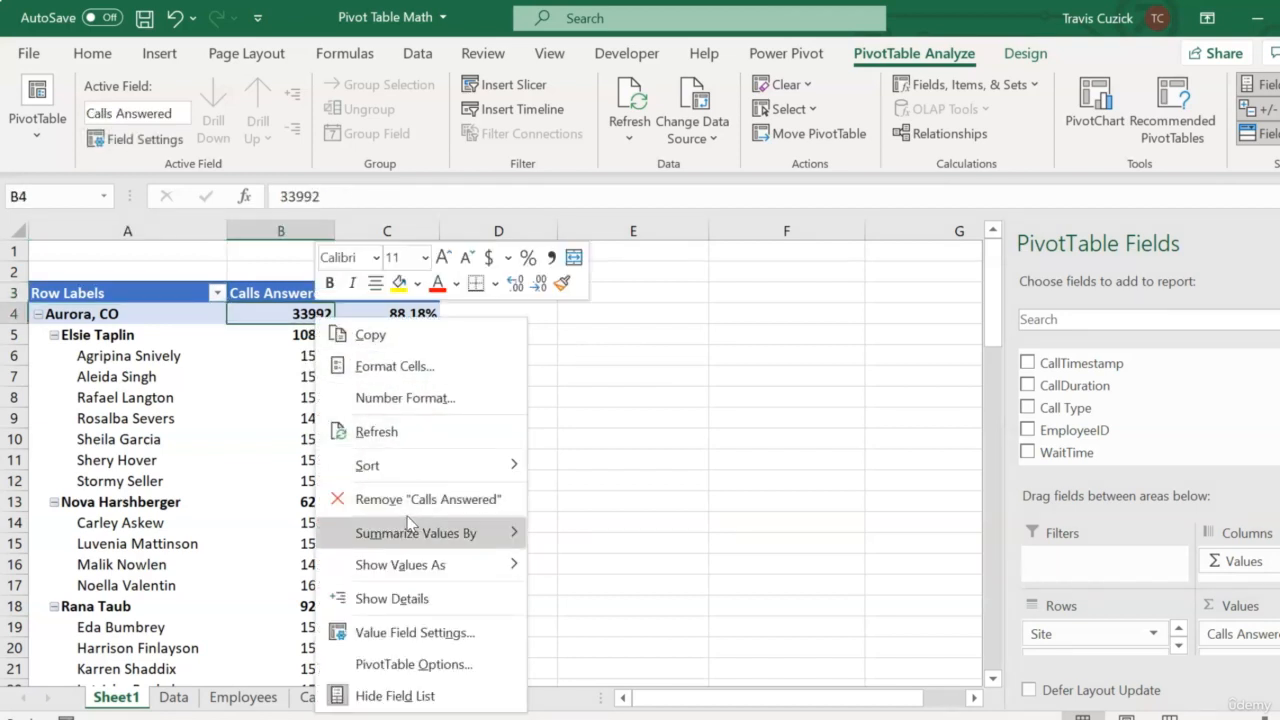
mouse_move(405, 568)
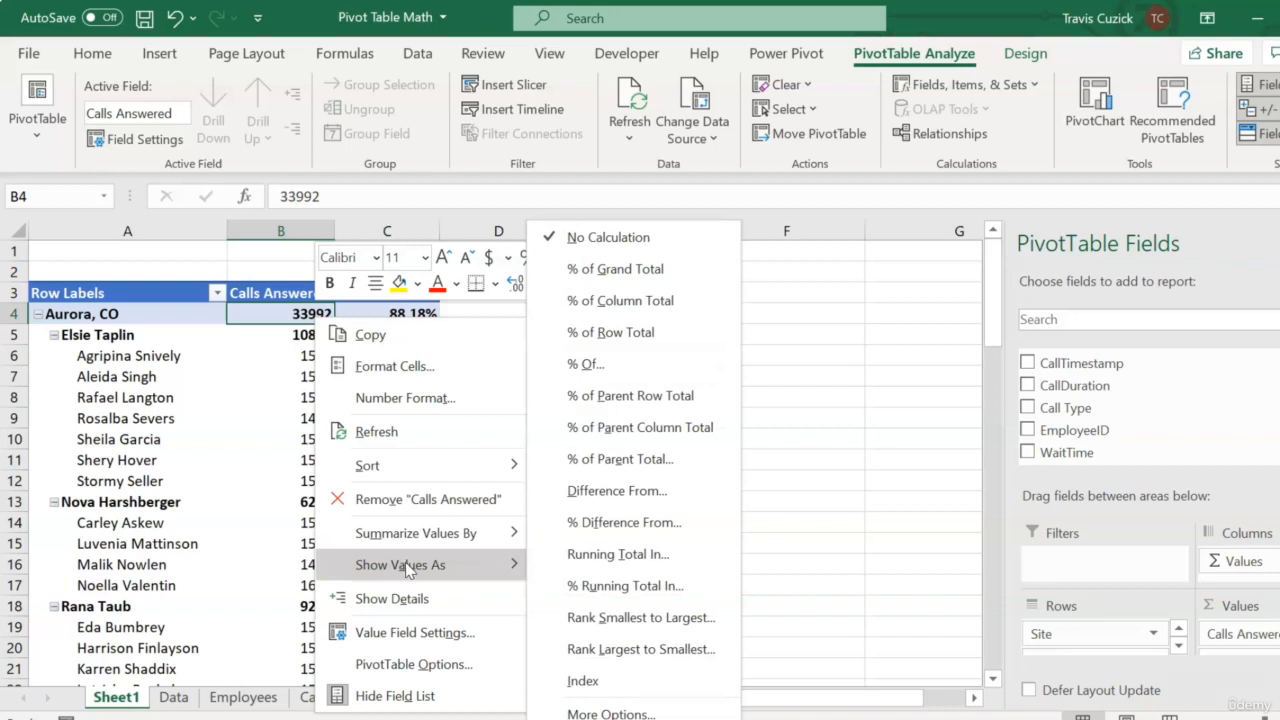
click(698, 310)
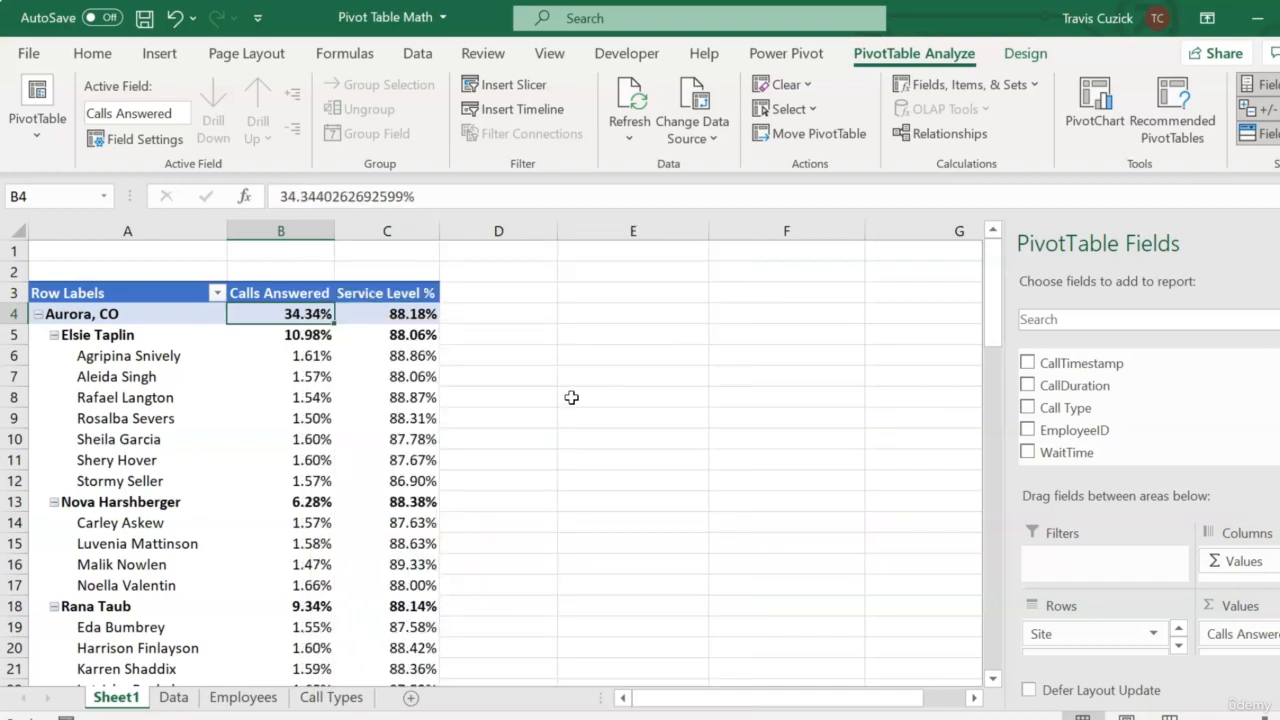
Step: Examine the Calls Answered column-total percentages for the sites, managers and employees down to the Grand Total row
click(316, 355)
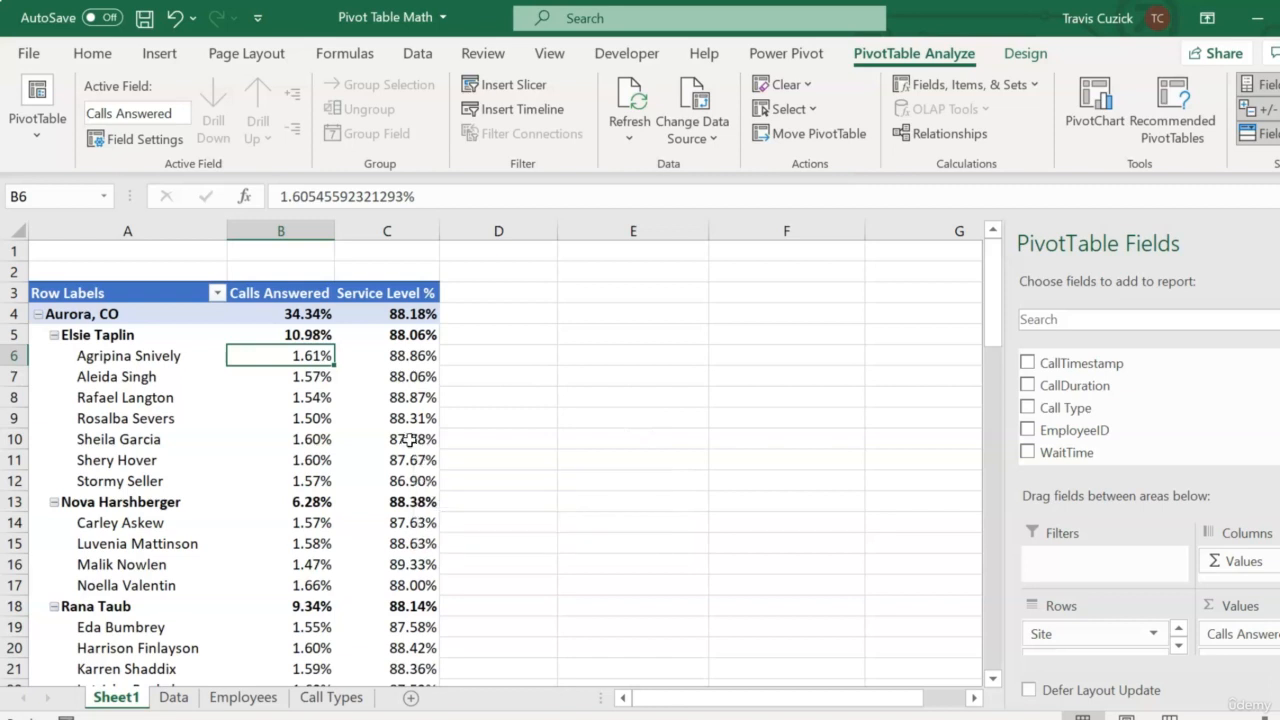
click(316, 310)
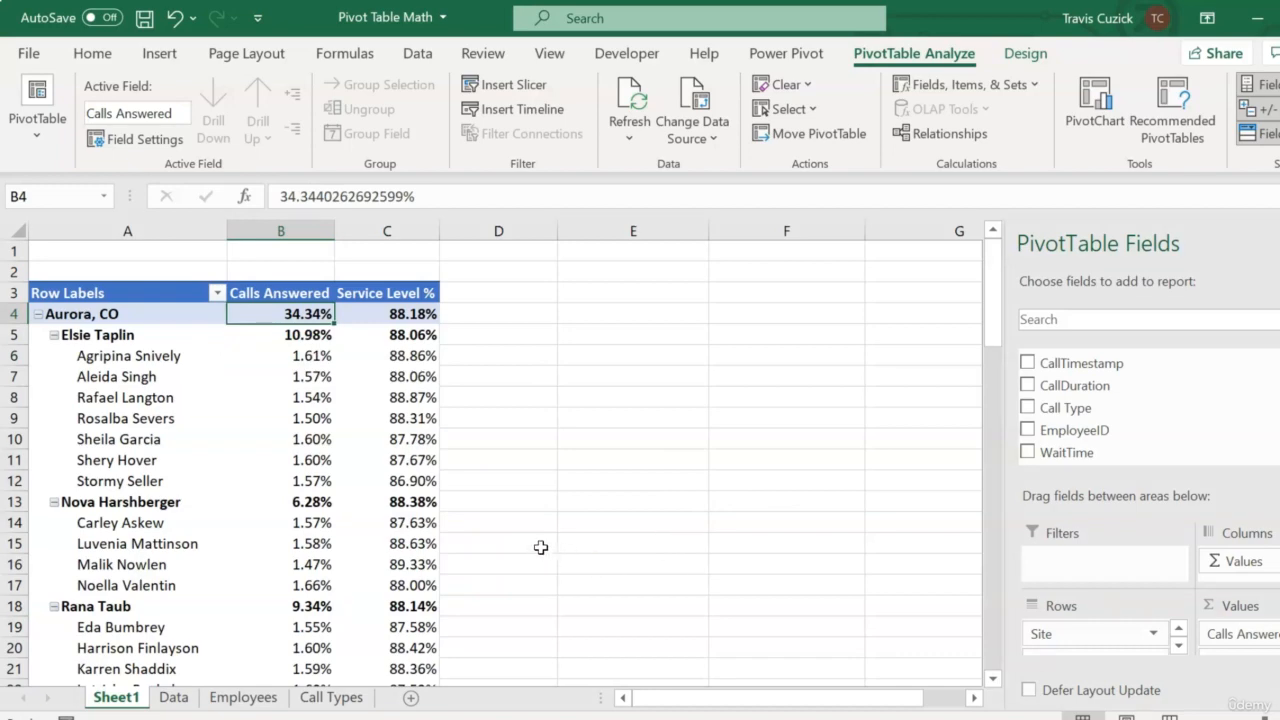
scroll(540, 546, down, 5)
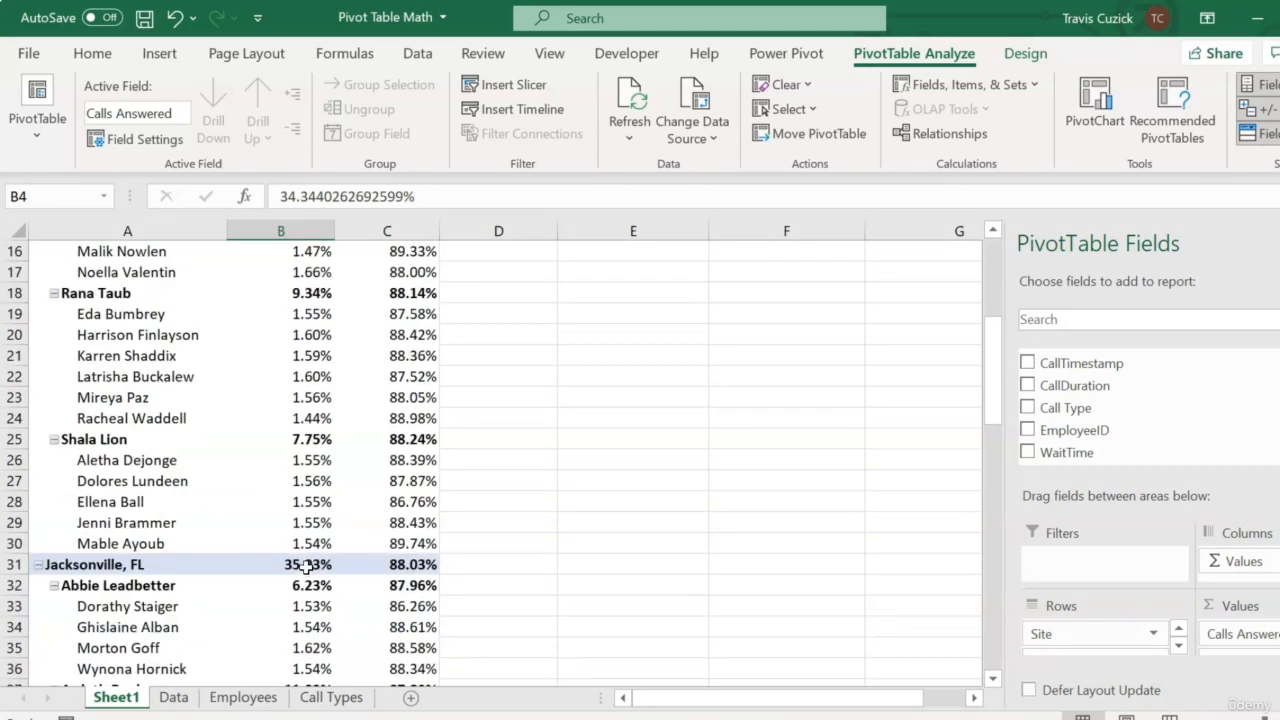
click(293, 565)
scroll(467, 552, down, 10)
scroll(467, 552, down, 3)
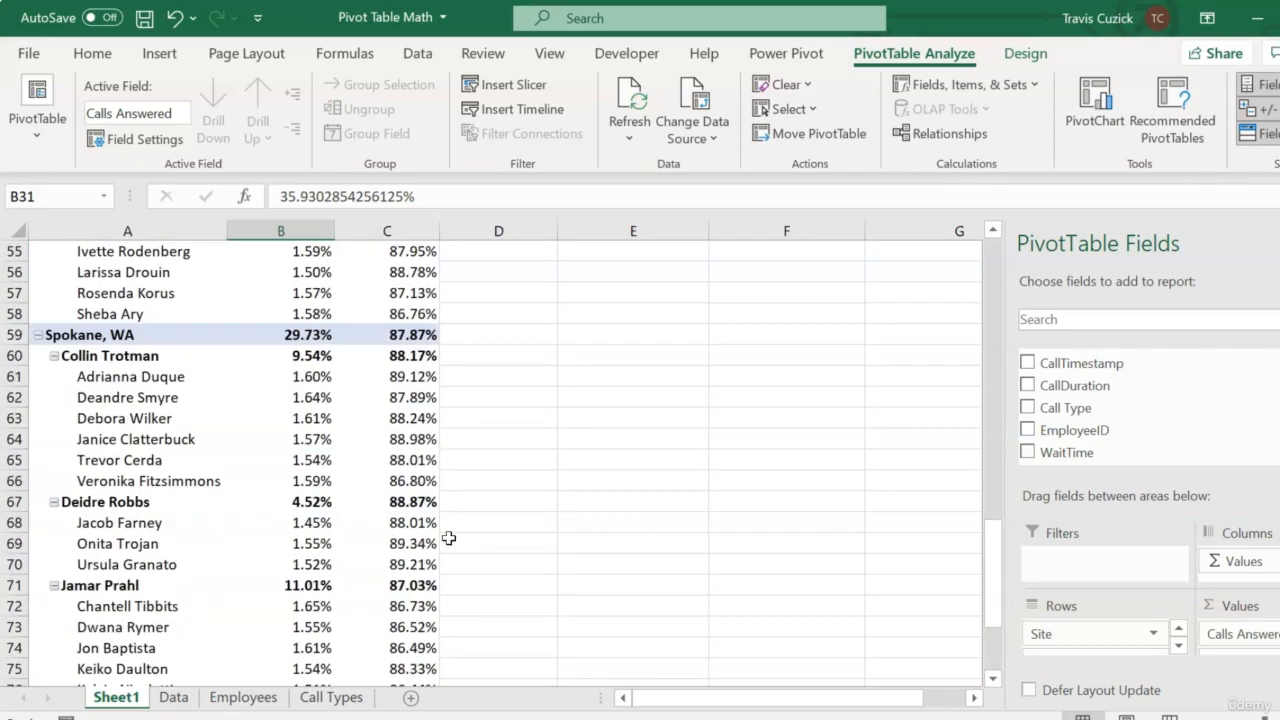
click(306, 334)
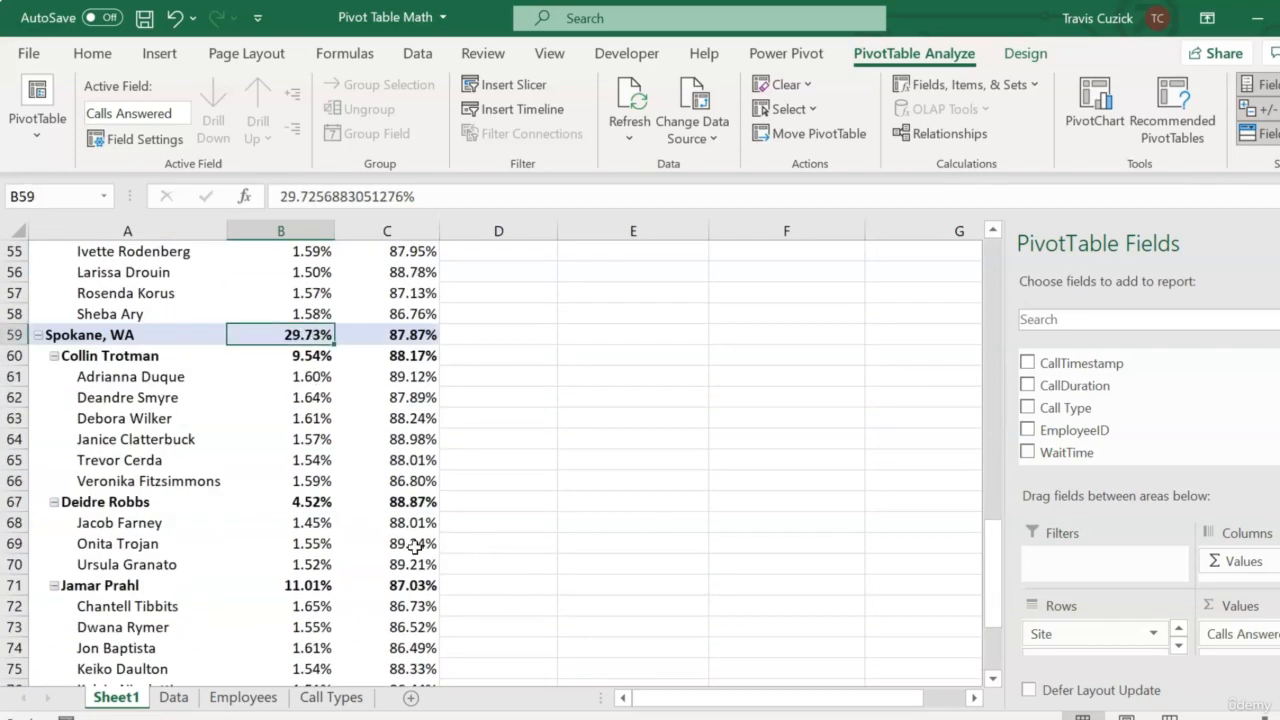
scroll(414, 546, down, 5)
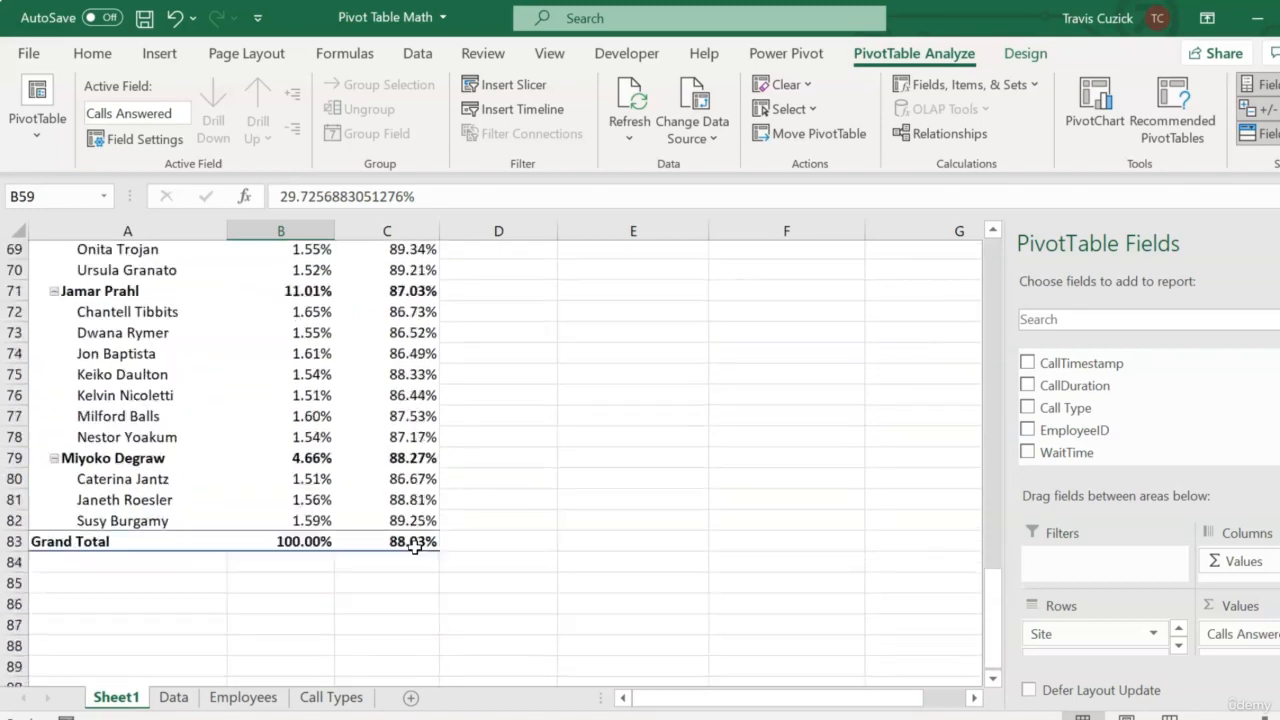
scroll(414, 546, down, 1)
click(297, 522)
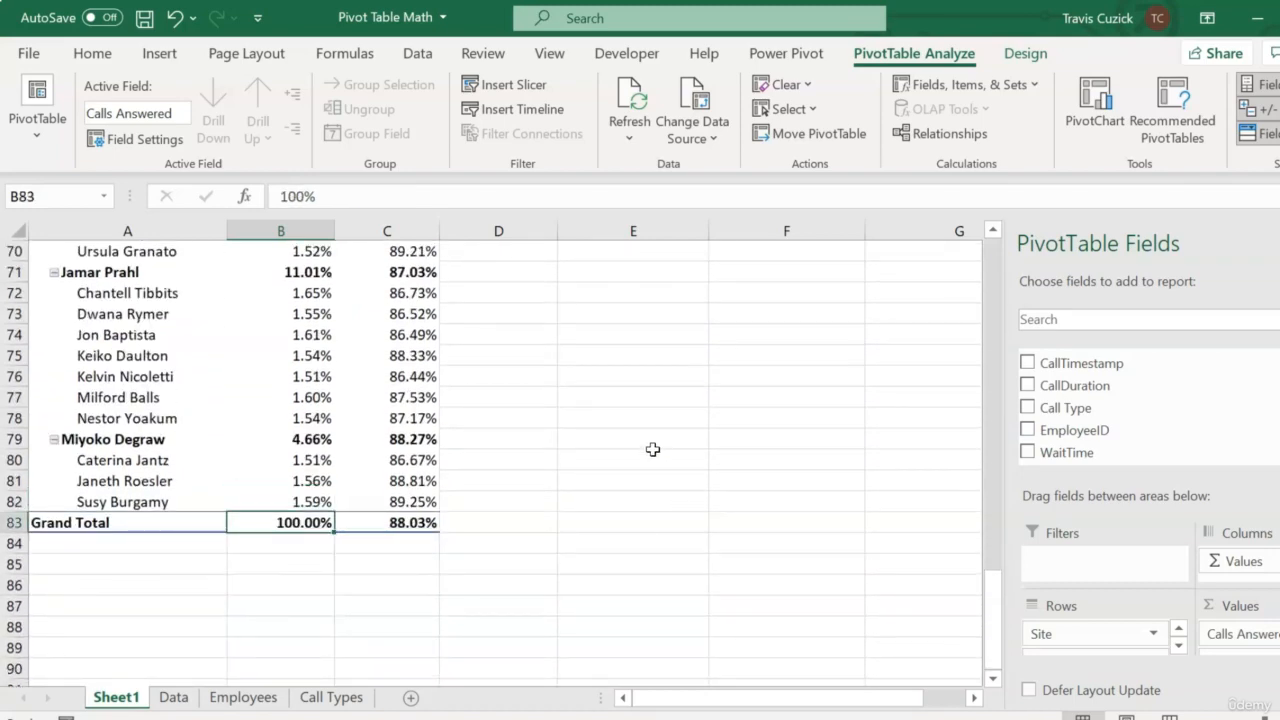
scroll(590, 477, up, 2)
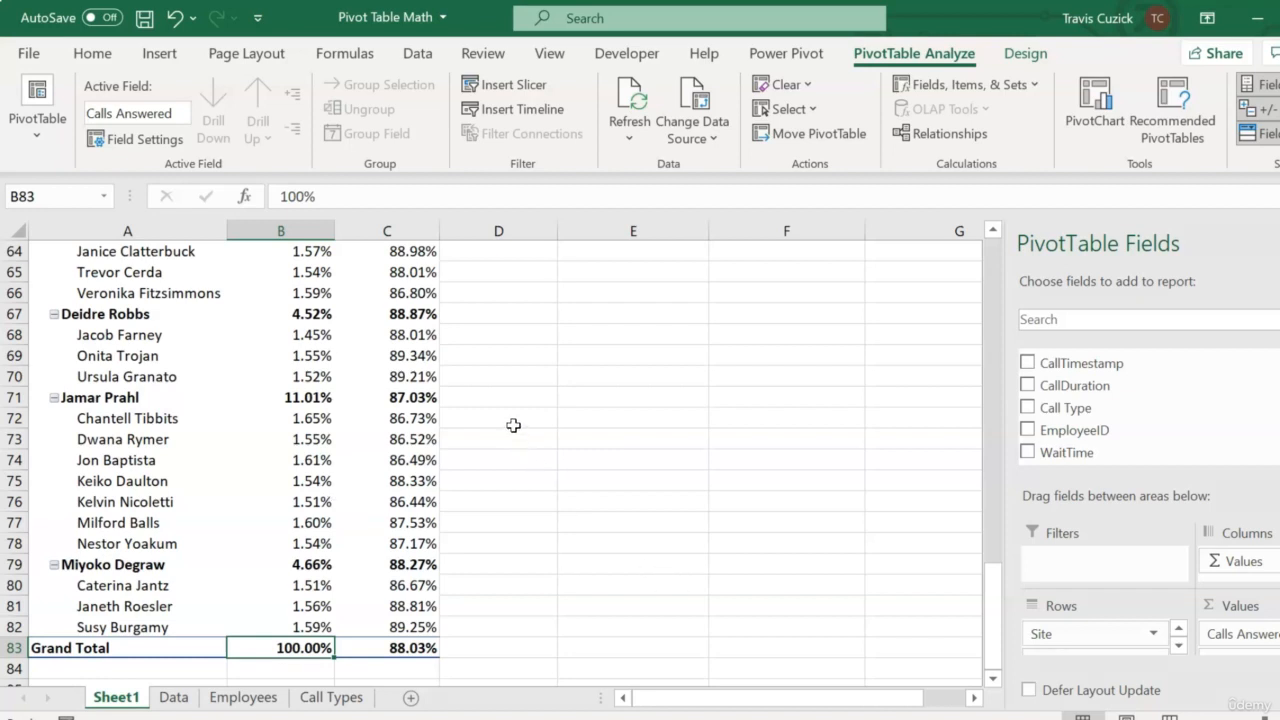
click(100, 397)
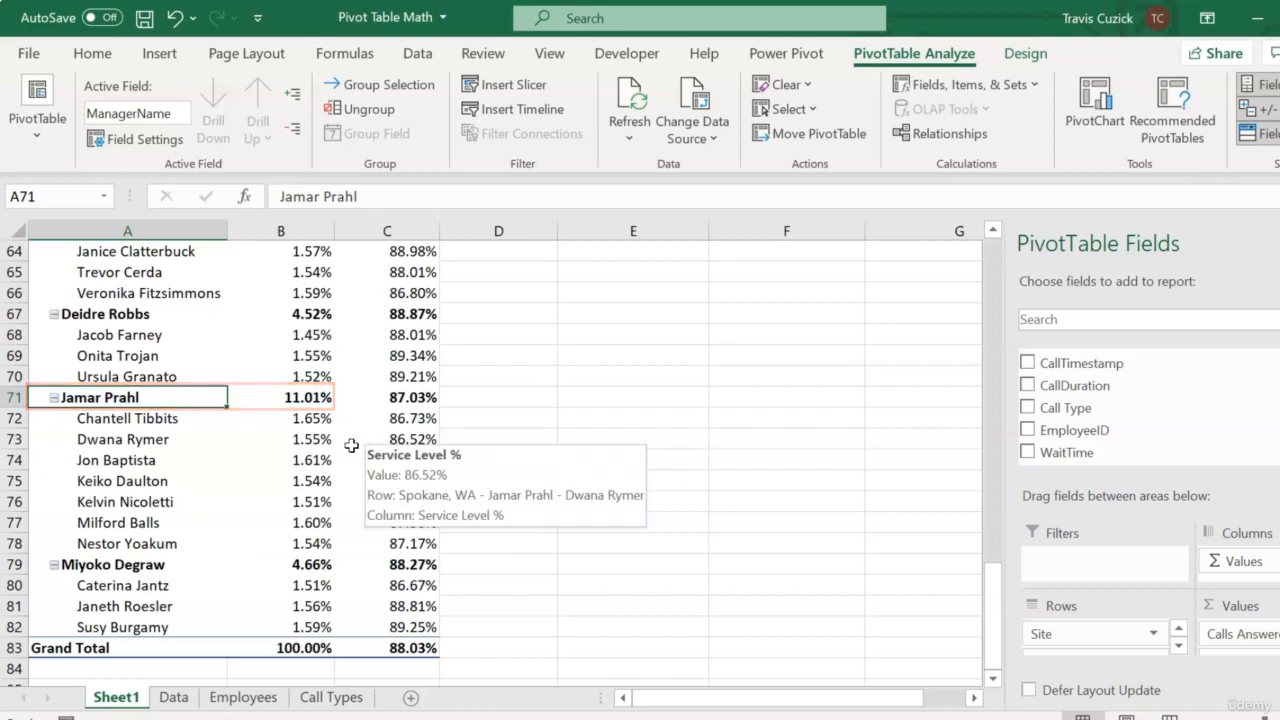
scroll(348, 448, up, 1)
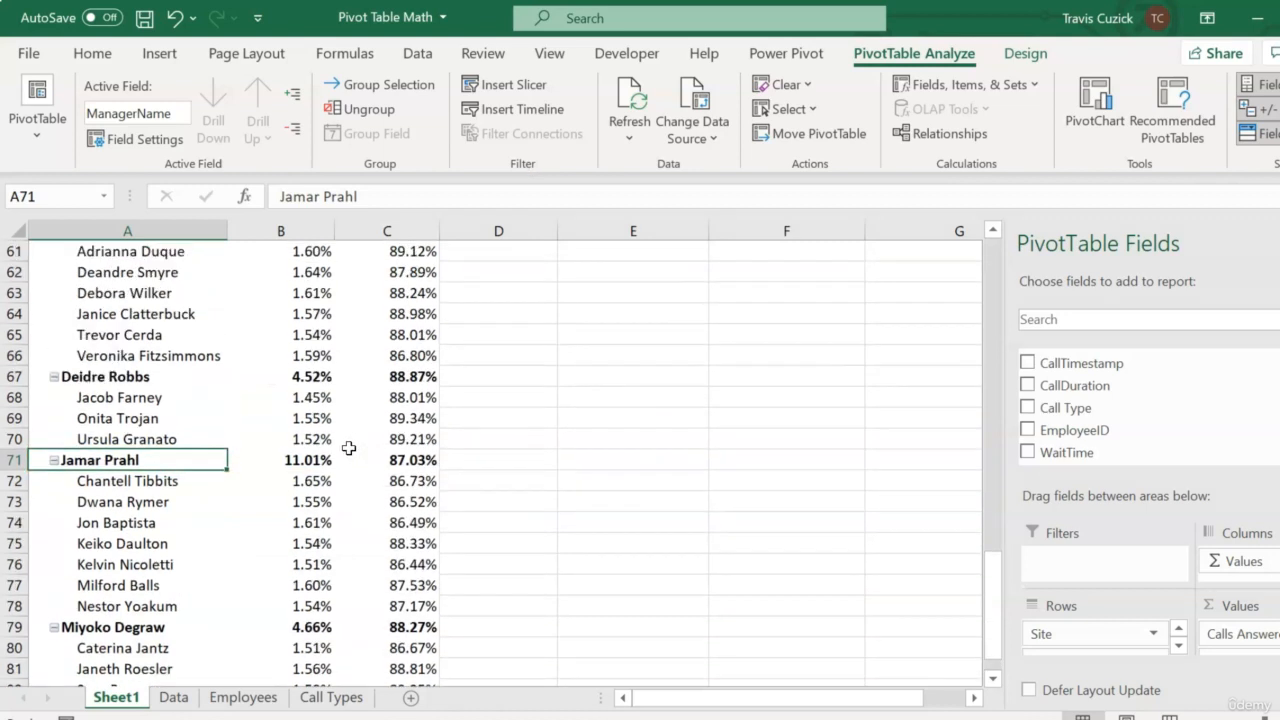
click(310, 293)
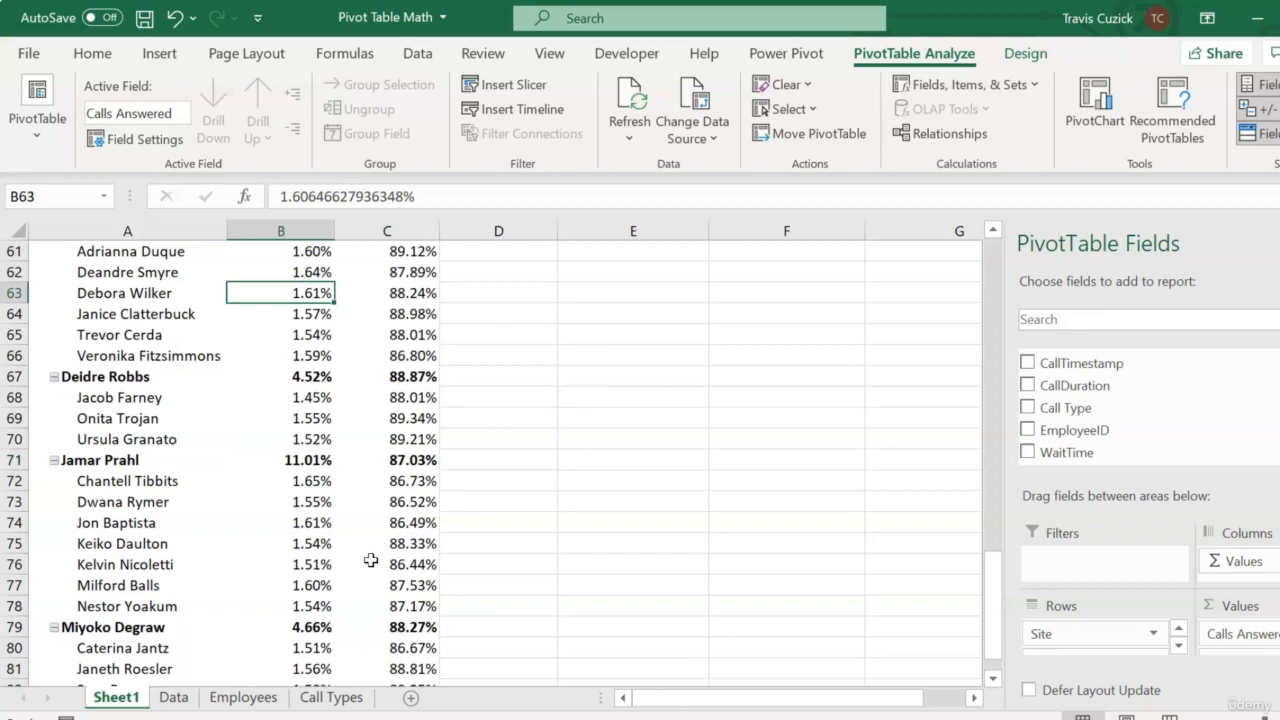
Step: Show the Calls Answered values as % of Parent Row Total
scroll(370, 570, up, 13)
scroll(370, 588, up, 7)
click(298, 313)
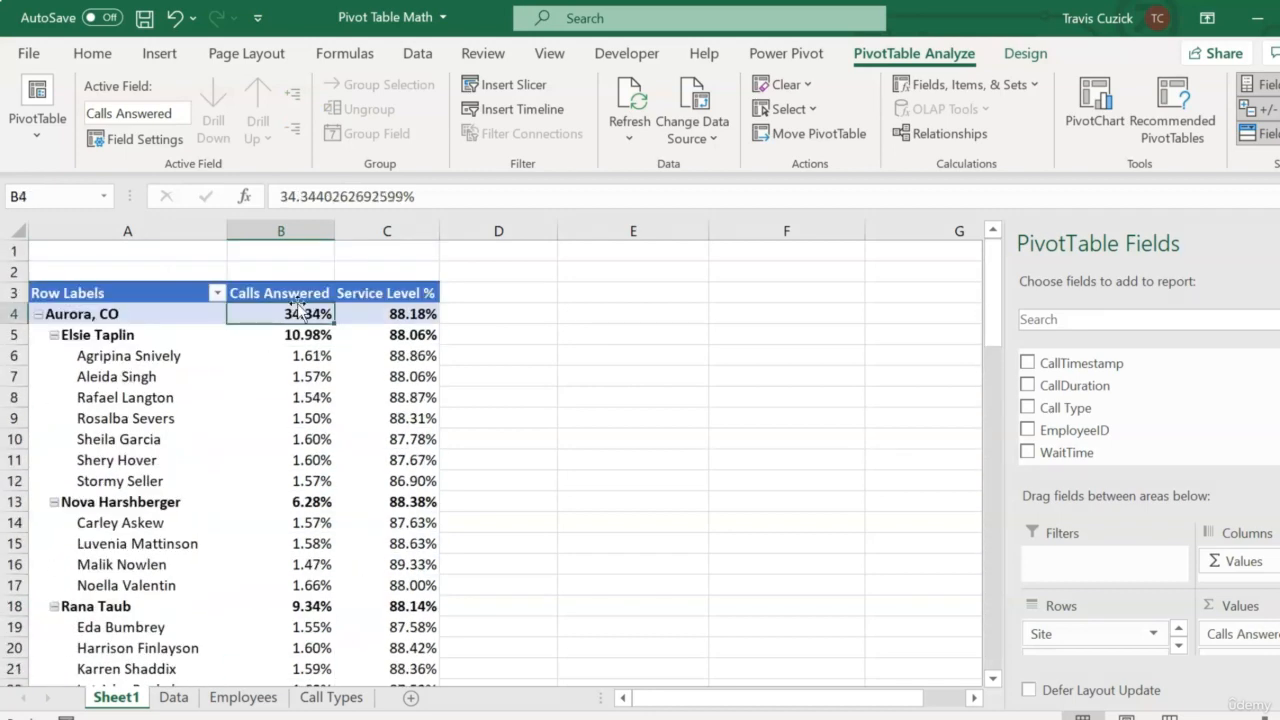
right_click(298, 313)
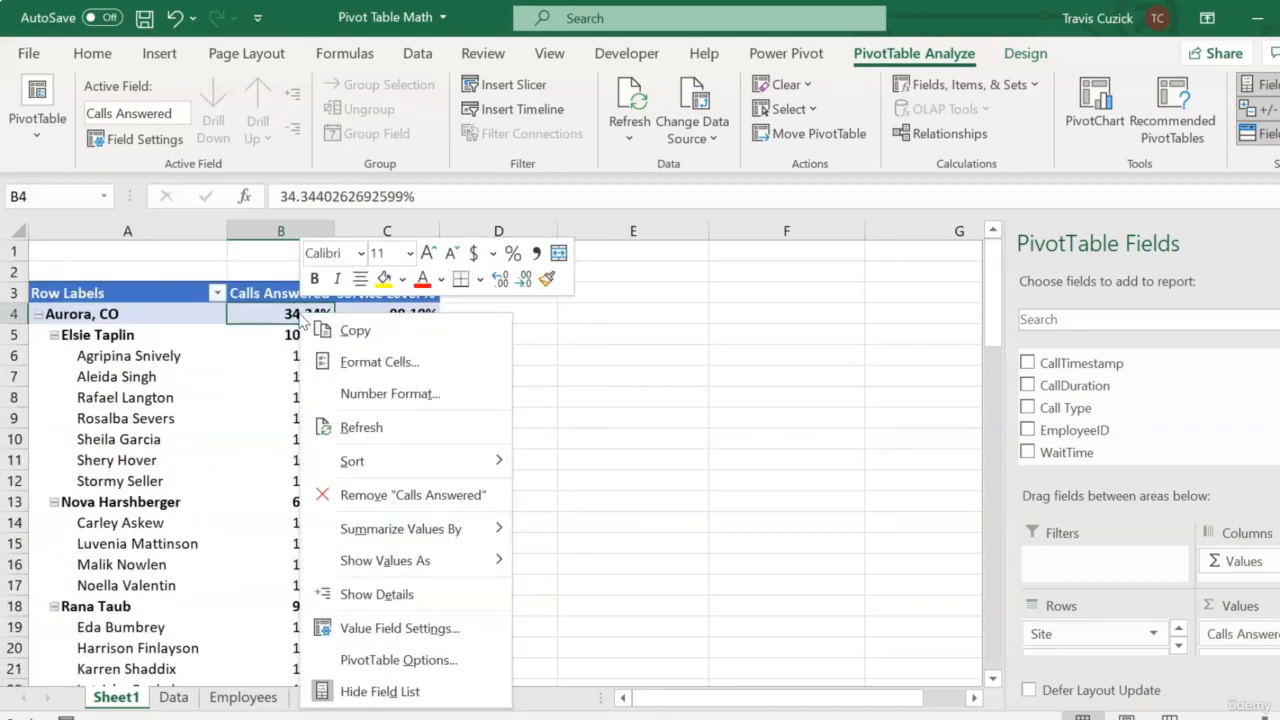
mouse_move(398, 563)
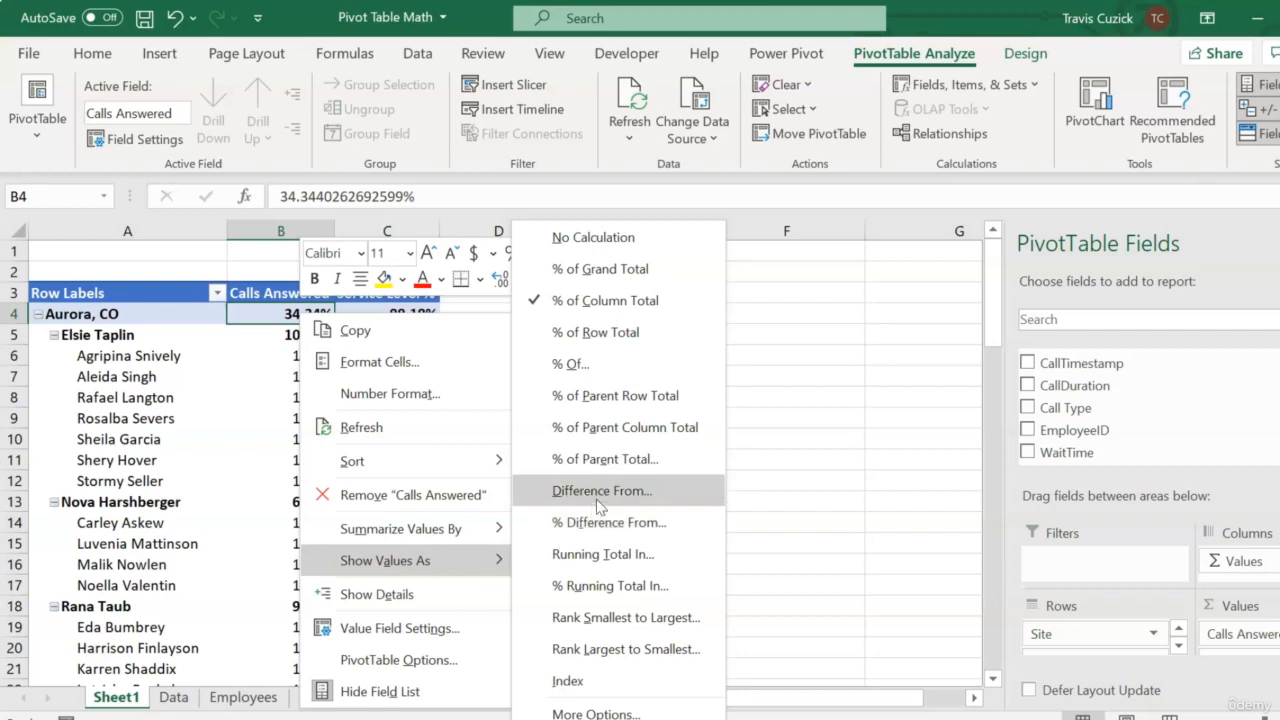
click(648, 404)
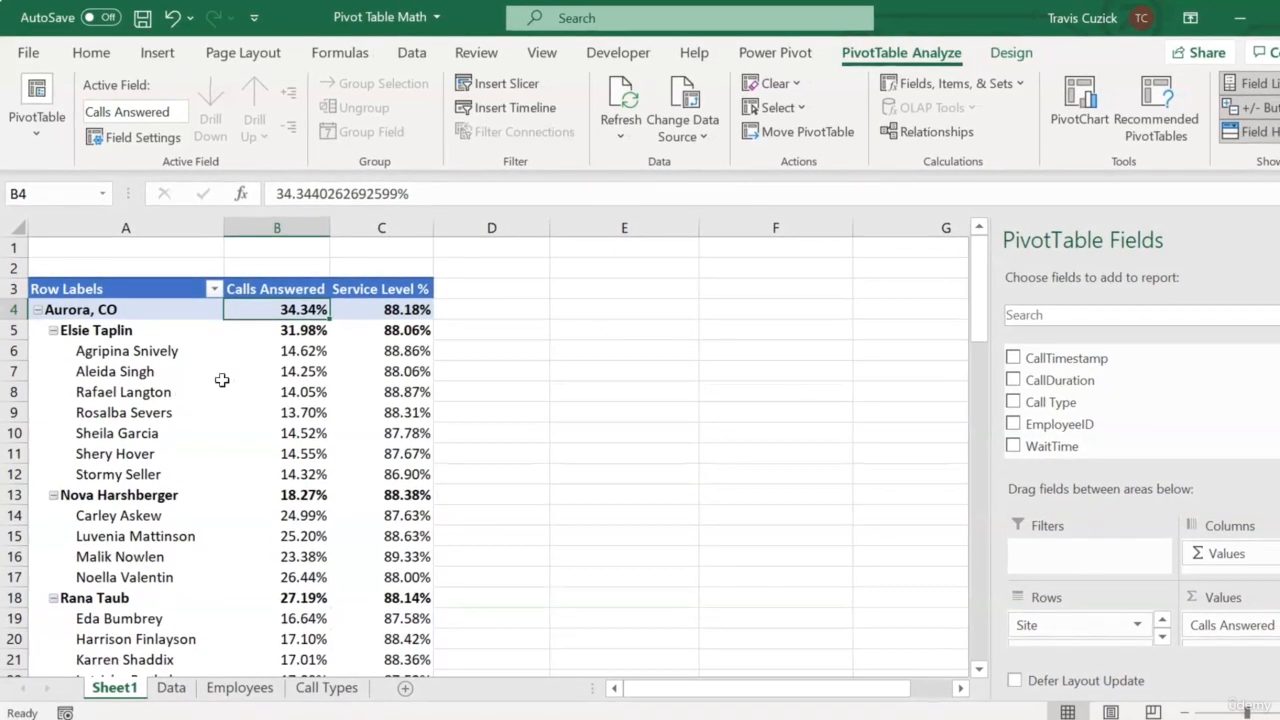
Step: Examine the Calls Answered share of each employee within their manager and of each manager within the Aurora, CO site
drag(300, 356, 306, 478)
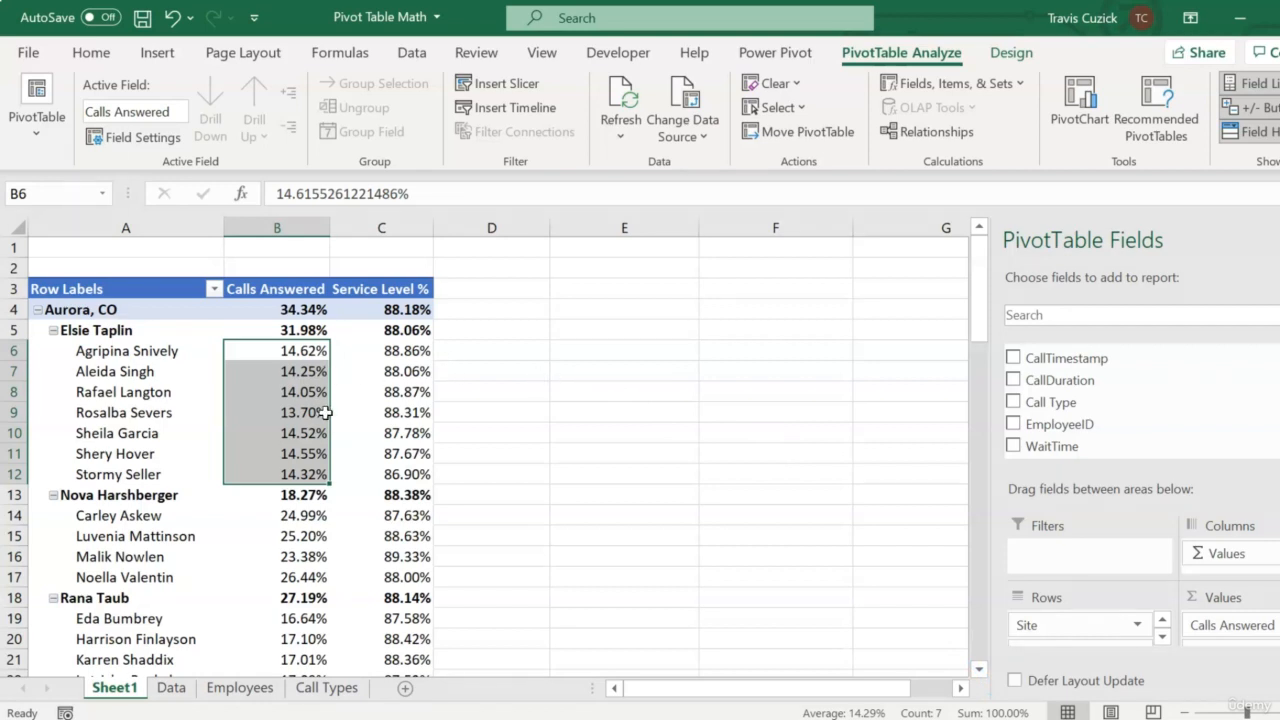
click(123, 330)
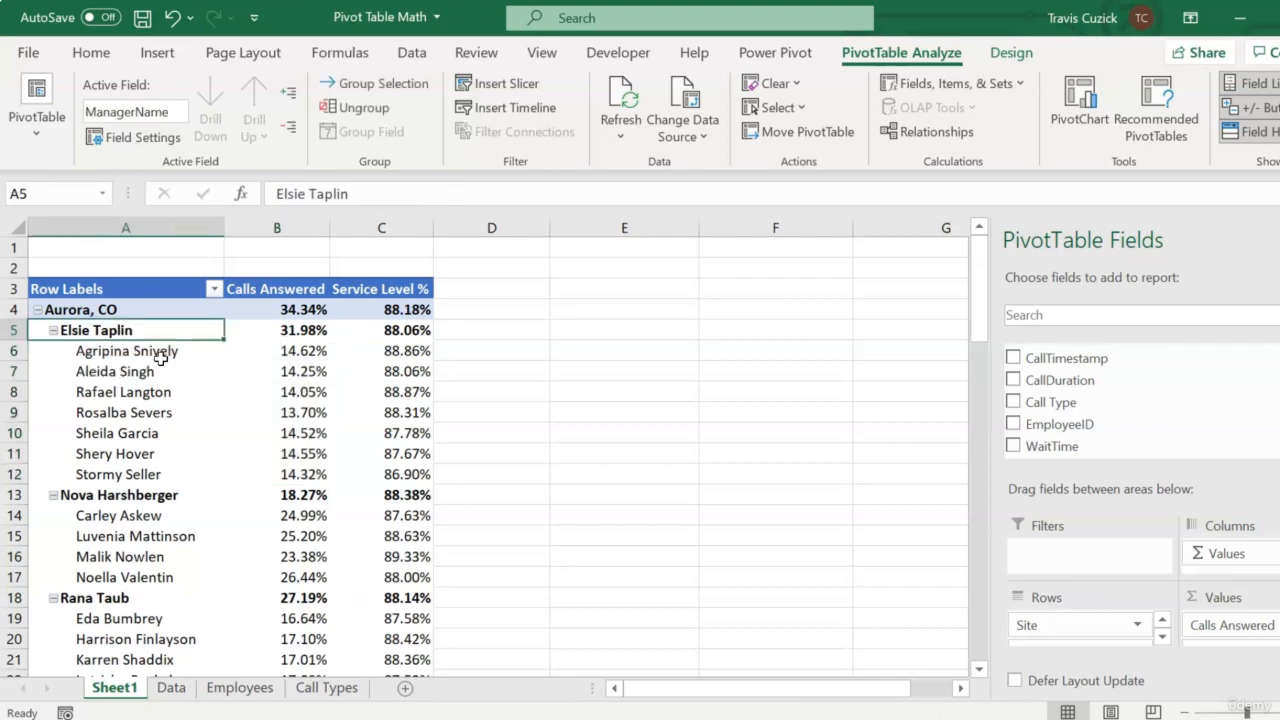
click(312, 331)
scroll(305, 345, down, 1)
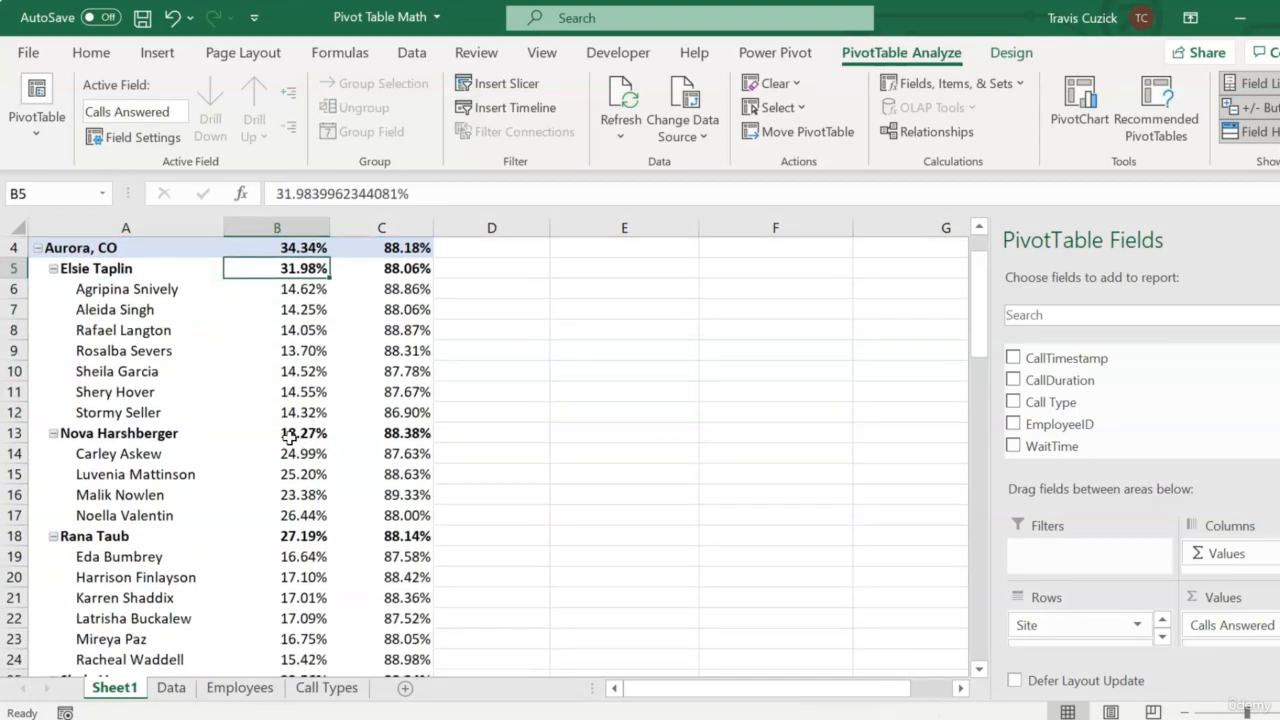
click(290, 433)
scroll(300, 440, down, 2)
click(296, 416)
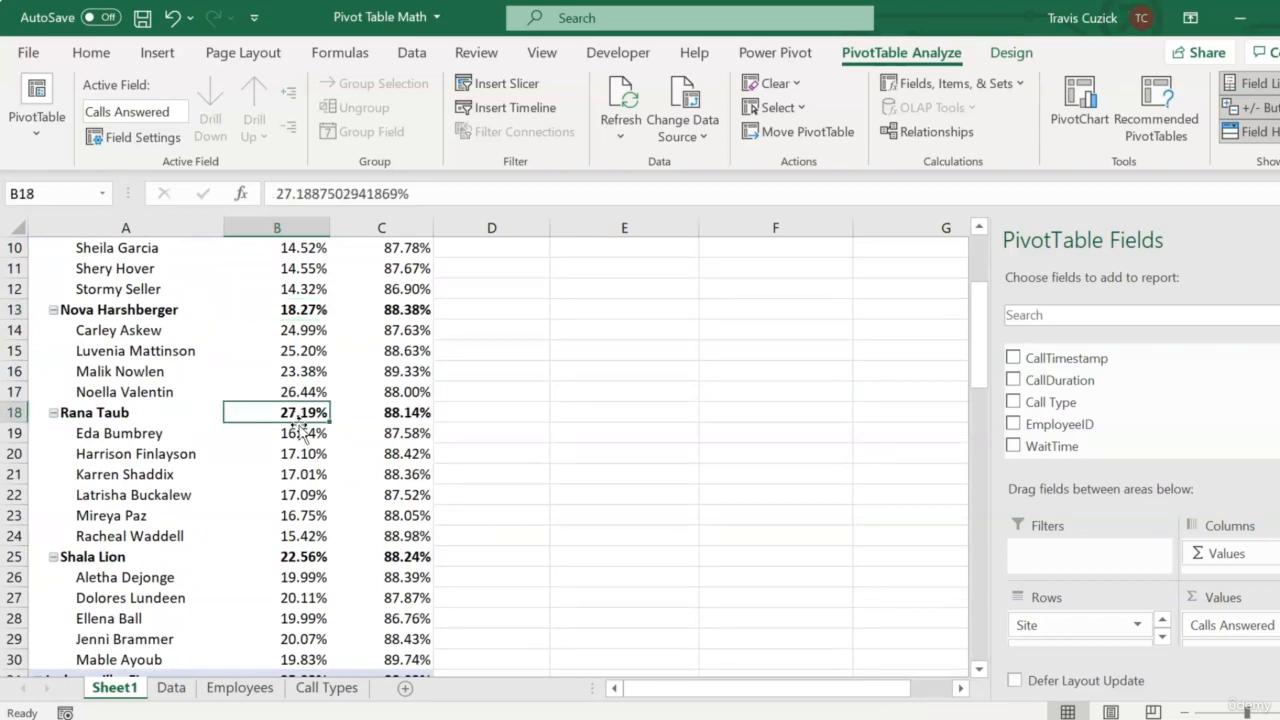
scroll(300, 420, down, 1)
click(304, 496)
scroll(304, 498, up, 4)
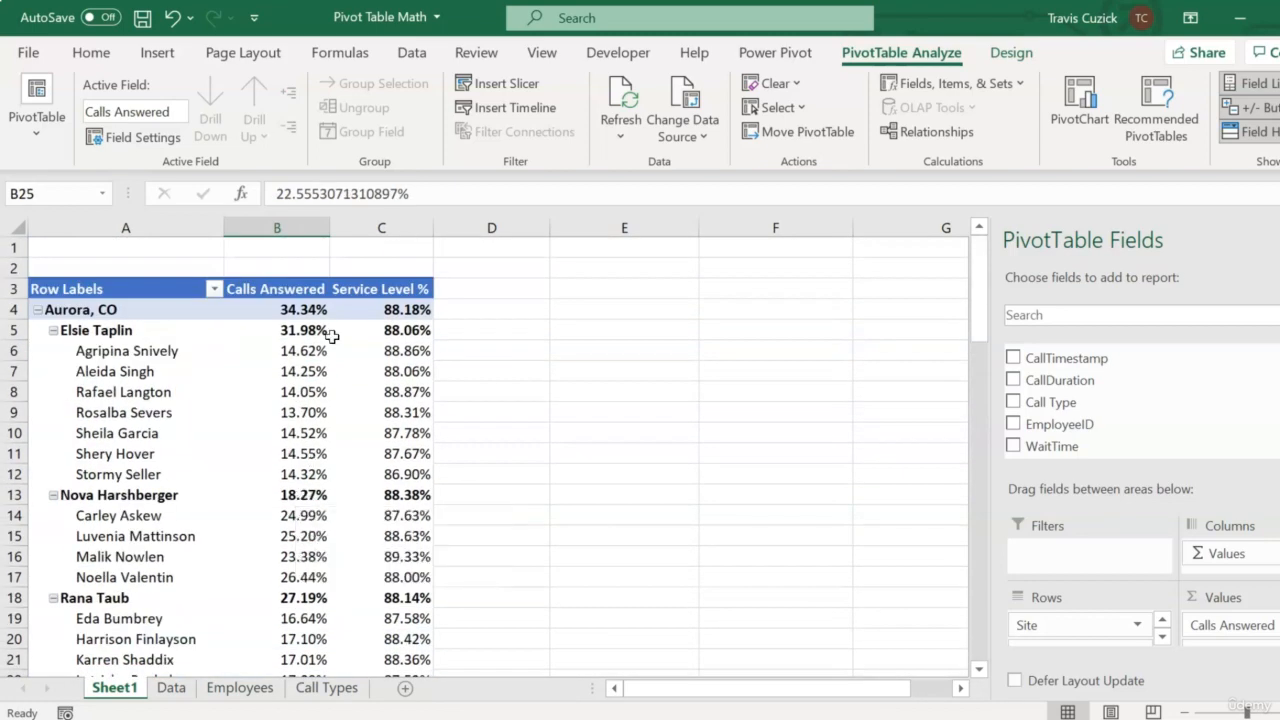
mouse_move(307, 387)
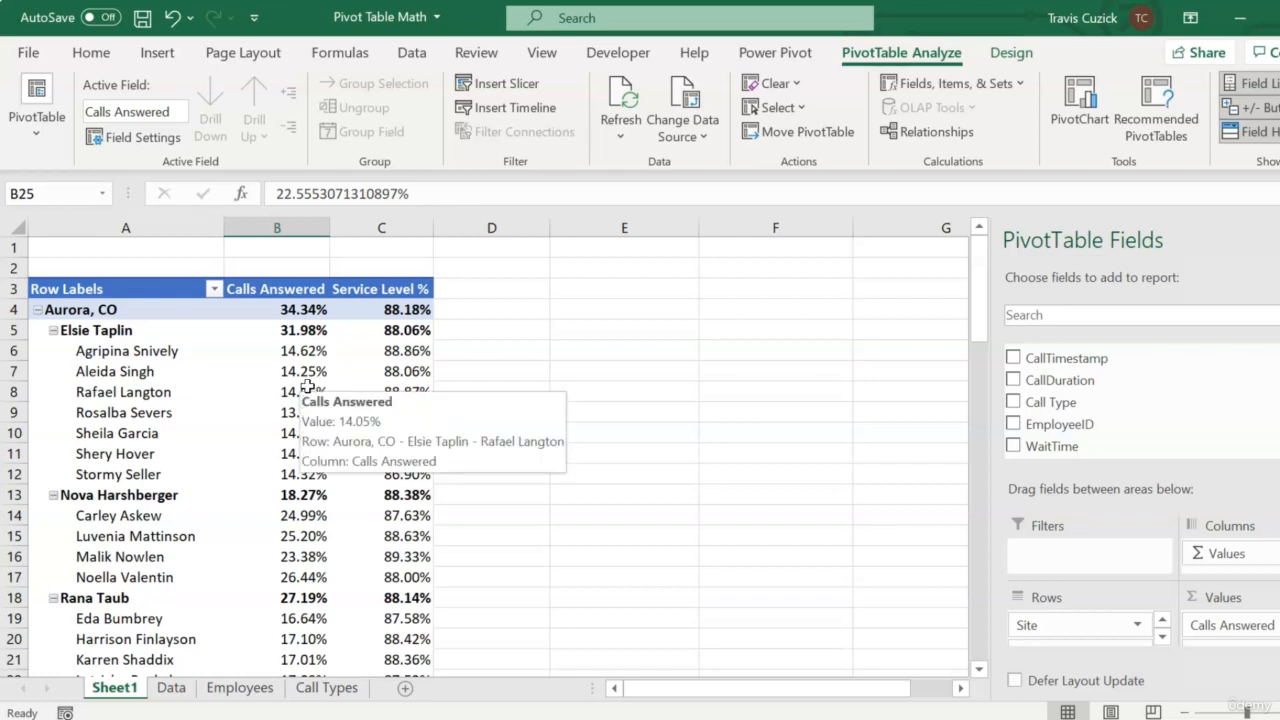
click(122, 313)
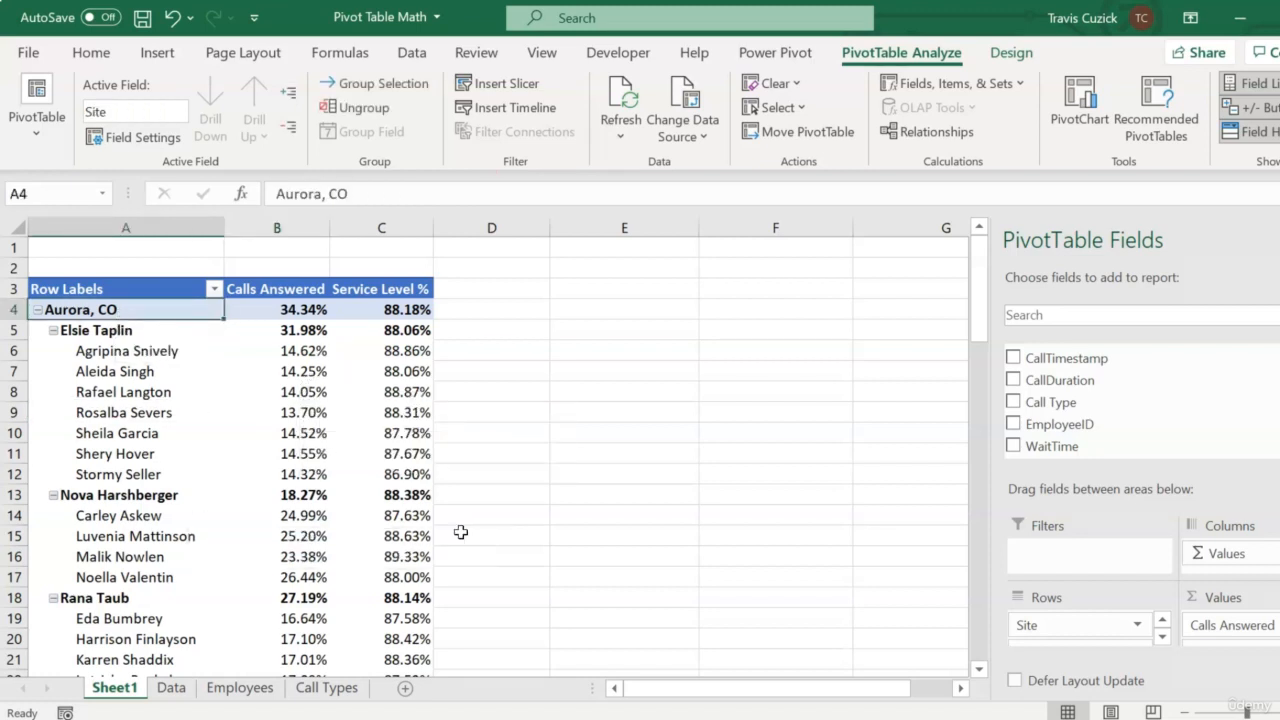